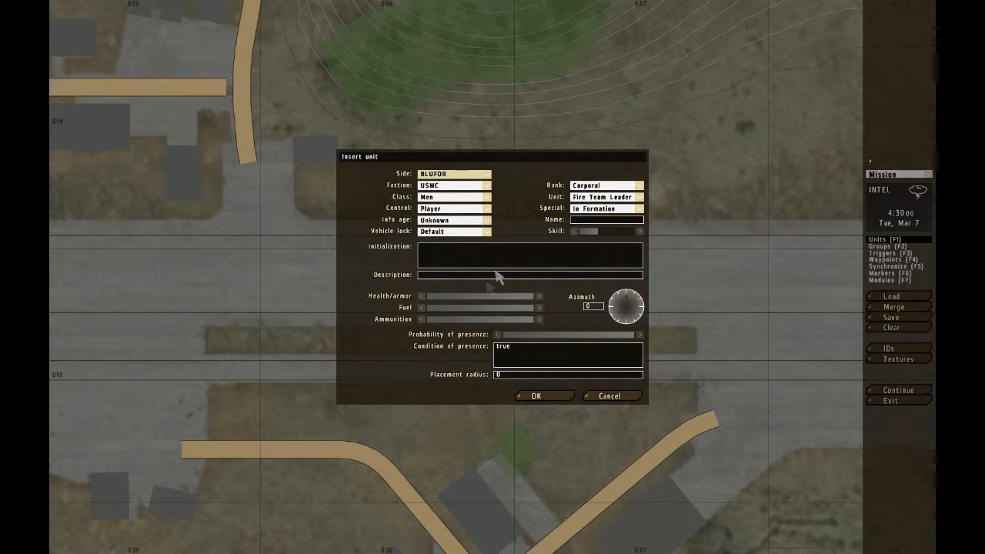
Review the side options and the factions available under BLUFOR and OPFOR for the new unit.
{"action": "left_click", "coordinate": [453, 175]}
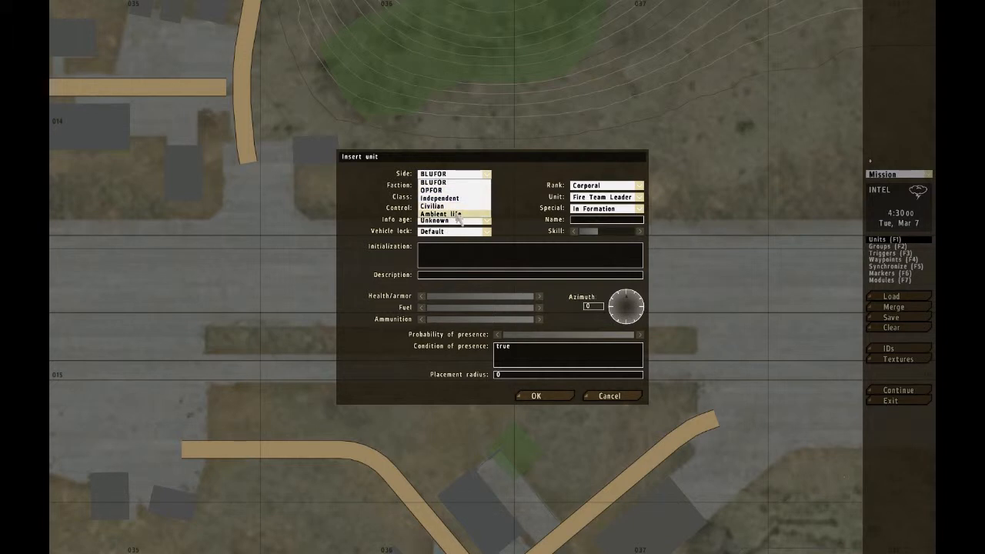
{"action": "left_click", "coordinate": [440, 194]}
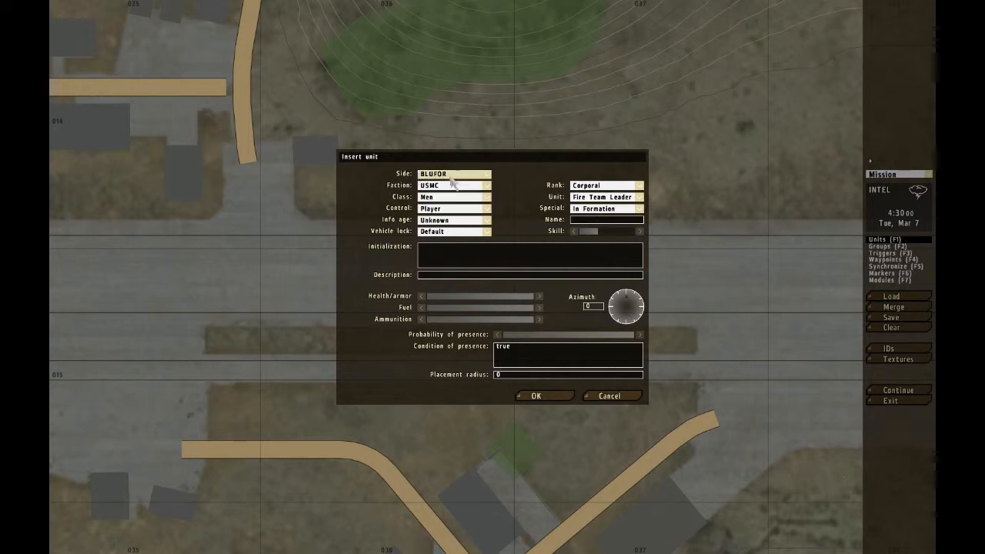
{"action": "left_click", "coordinate": [454, 173]}
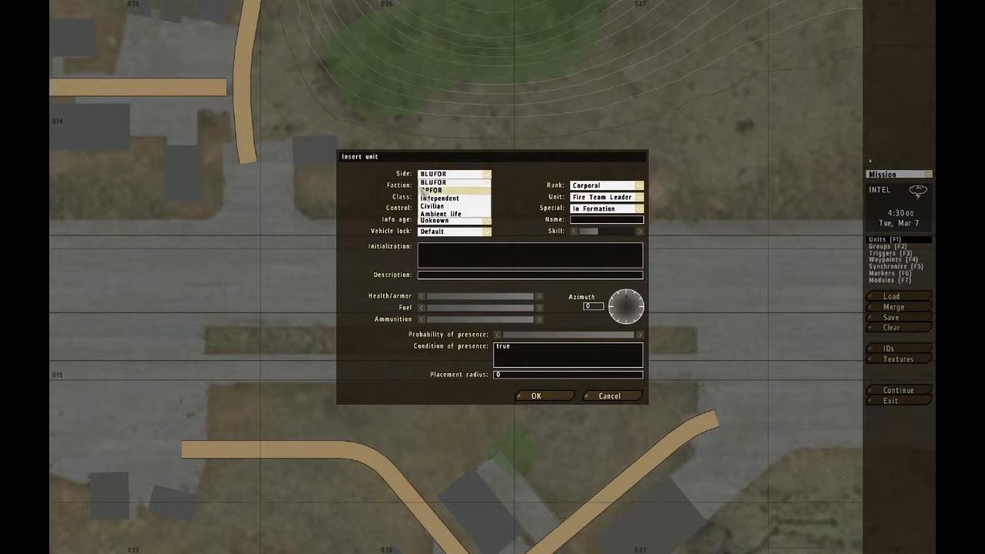
{"action": "left_click", "coordinate": [430, 182]}
{"action": "left_click", "coordinate": [432, 185]}
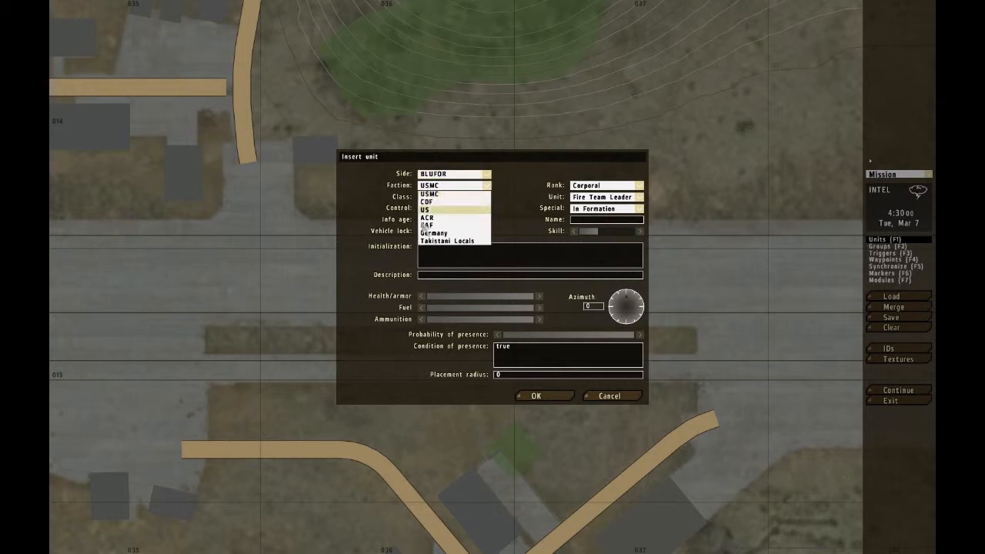
{"action": "left_click", "coordinate": [454, 174]}
{"action": "left_click", "coordinate": [435, 191]}
{"action": "left_click", "coordinate": [442, 186]}
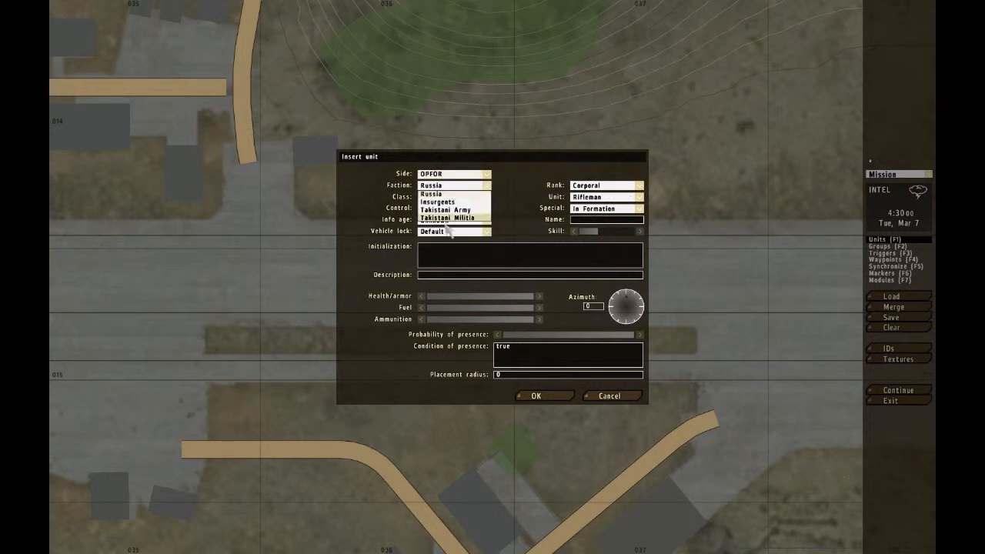
Set the new unit's side to Independent and its faction to Guerillas.
{"action": "left_click", "coordinate": [442, 174]}
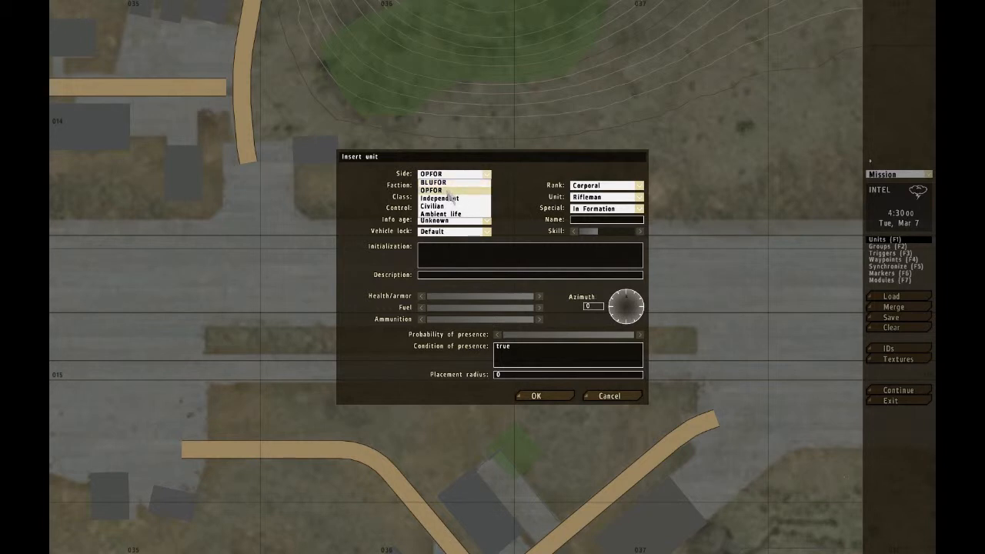
{"action": "left_click", "coordinate": [453, 198]}
{"action": "left_click", "coordinate": [459, 186]}
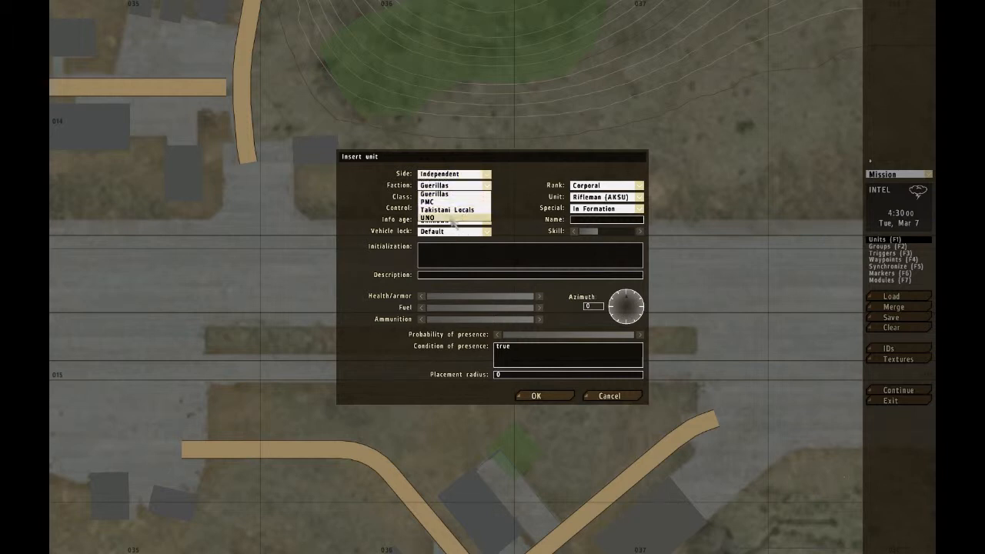
{"action": "left_click", "coordinate": [459, 176]}
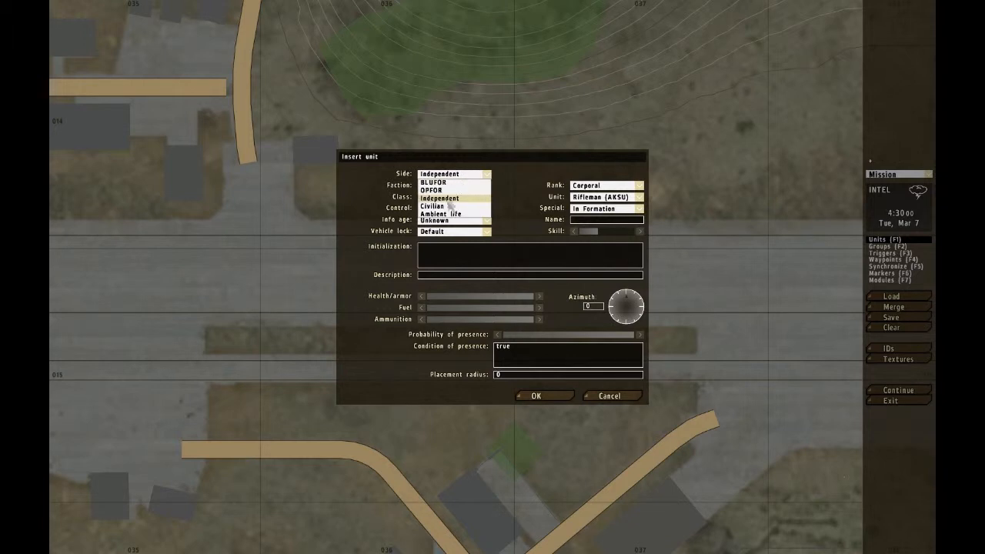
{"action": "left_click", "coordinate": [446, 176]}
{"action": "left_click", "coordinate": [447, 176]}
{"action": "left_click", "coordinate": [447, 176]}
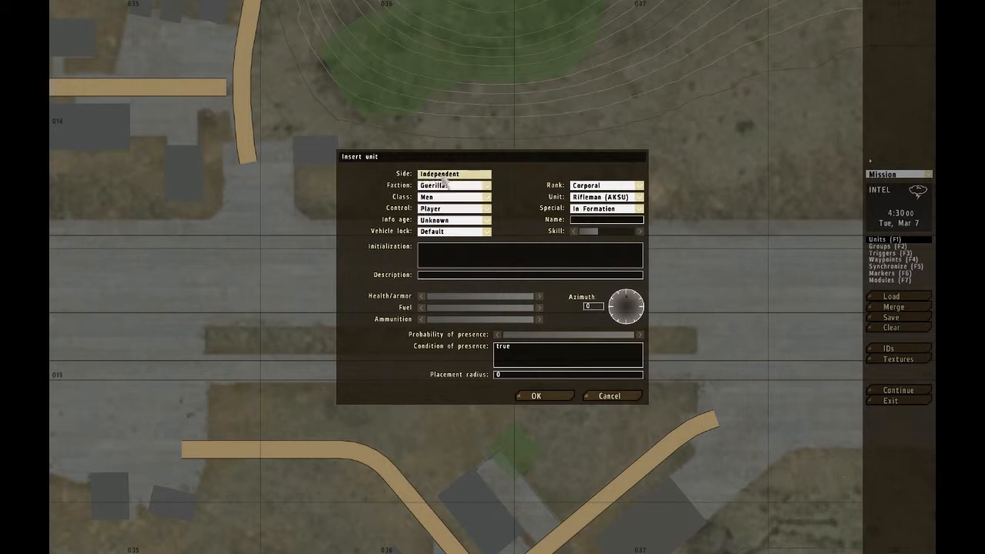
{"action": "left_click", "coordinate": [445, 187]}
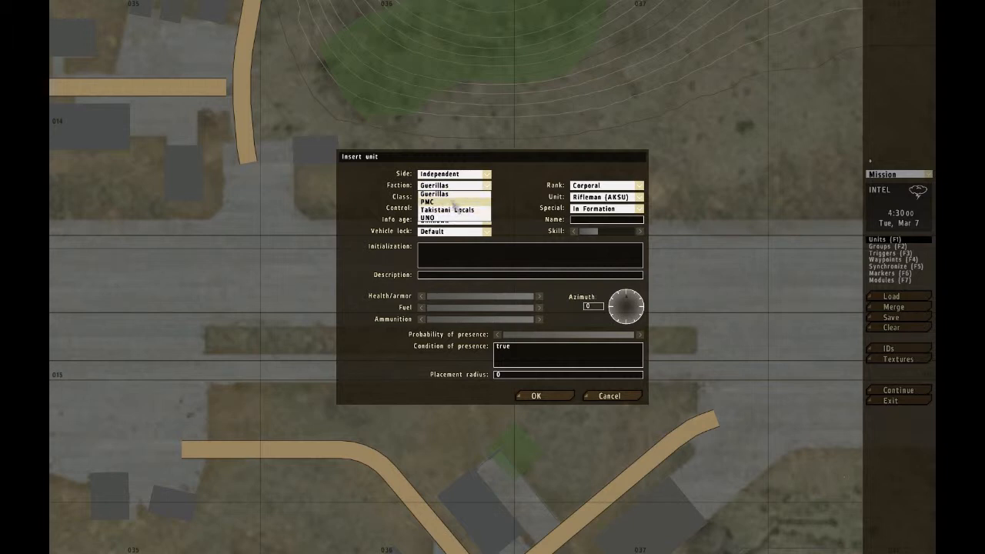
{"action": "left_click", "coordinate": [456, 193]}
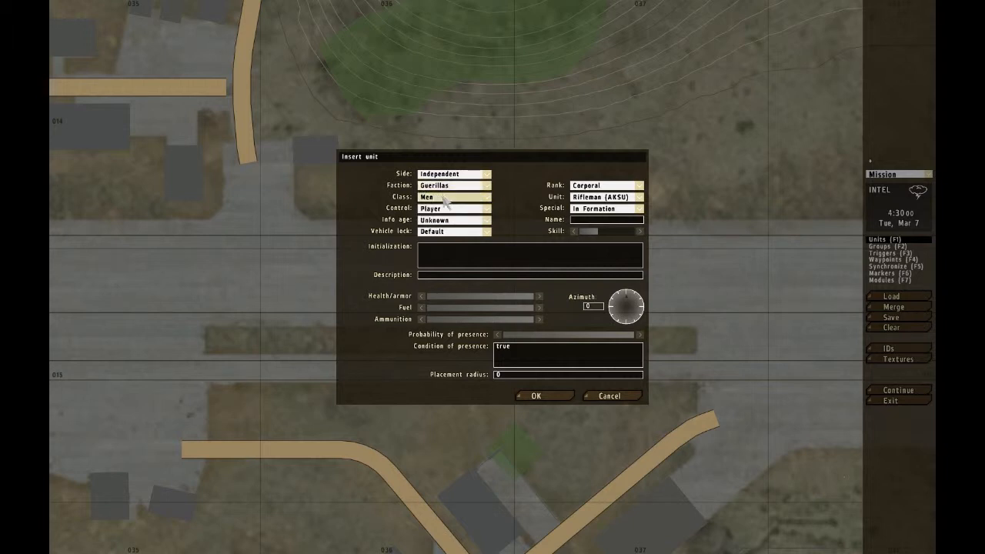
Try the Warfare Buildings class for the unit and review the buildings it offers.
{"action": "left_click", "coordinate": [442, 197]}
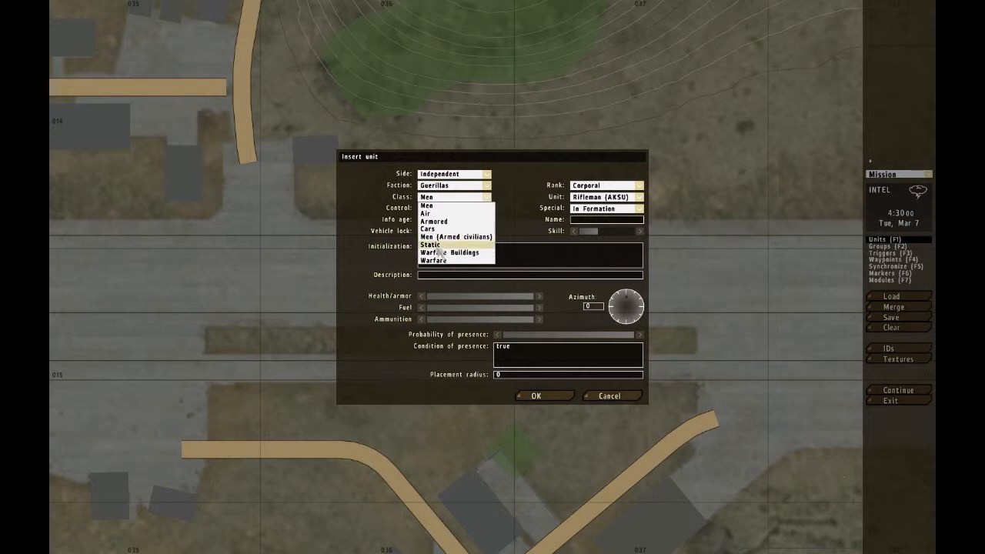
{"action": "left_click", "coordinate": [441, 255]}
{"action": "left_click", "coordinate": [608, 197]}
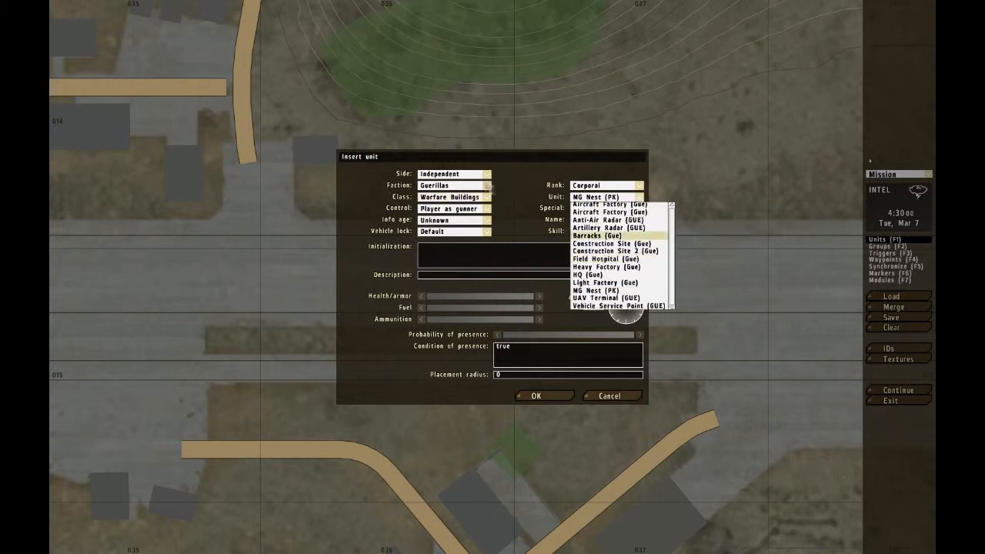
{"action": "left_click", "coordinate": [452, 200]}
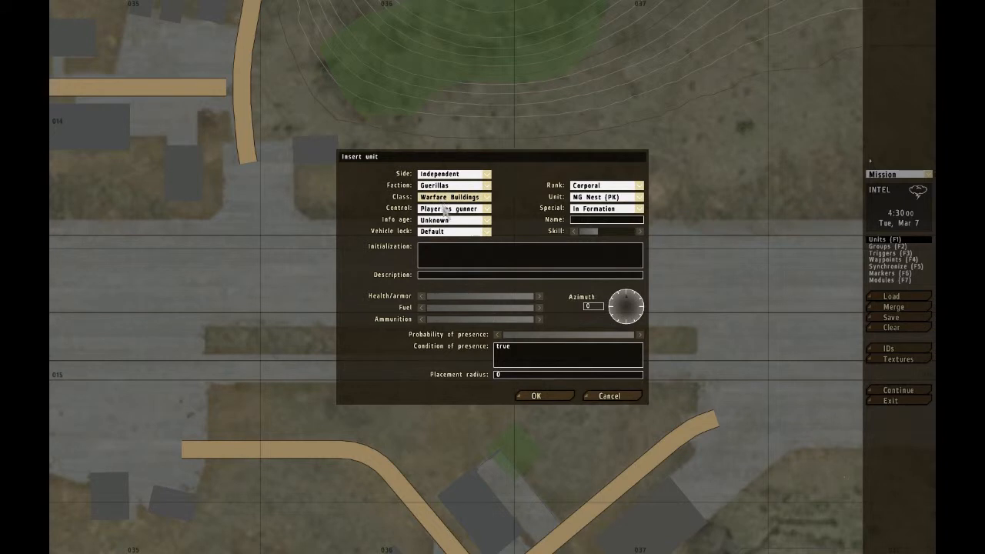
Set the unit's class to Men and choose Commander as the unit type.
{"action": "left_click", "coordinate": [452, 197]}
{"action": "left_click", "coordinate": [448, 218]}
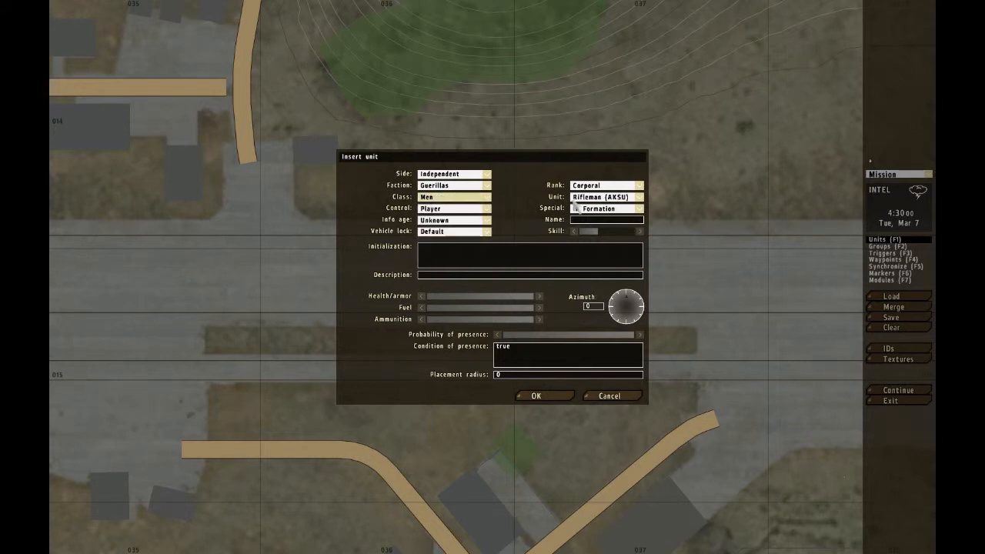
{"action": "left_click", "coordinate": [592, 197]}
{"action": "left_click", "coordinate": [602, 213]}
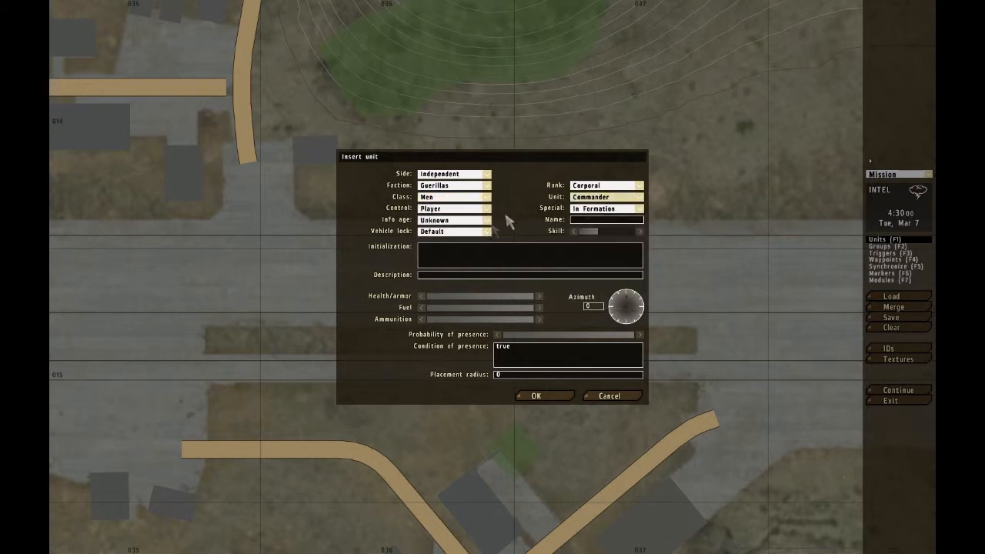
Review the Info age options available for the unit.
{"action": "left_click", "coordinate": [452, 222]}
{"action": "left_click", "coordinate": [451, 223]}
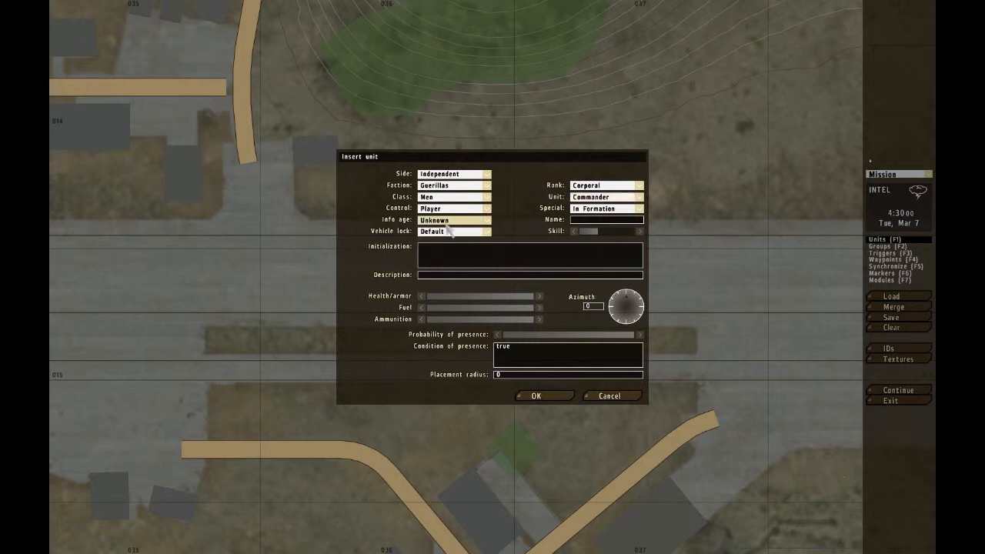
{"action": "left_click", "coordinate": [446, 225]}
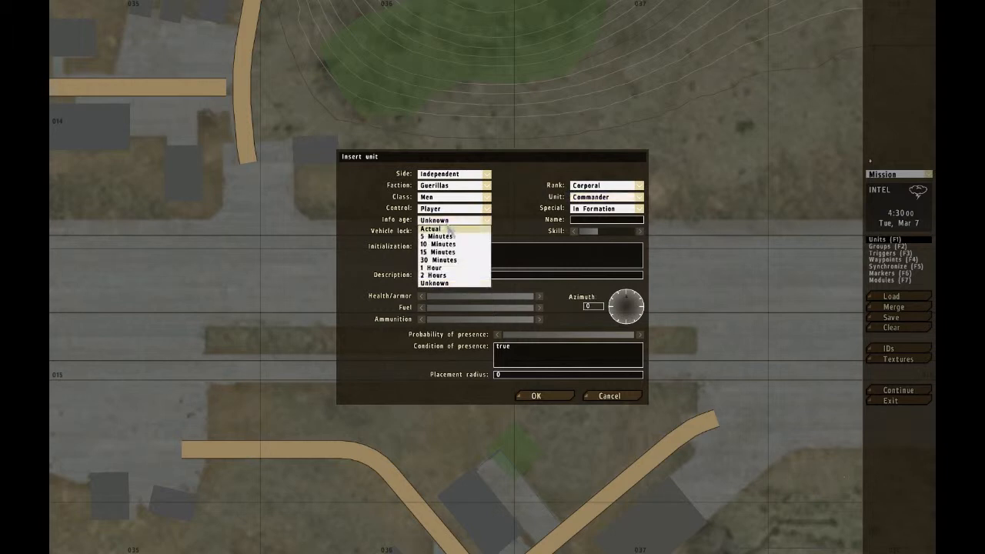
{"action": "left_click", "coordinate": [450, 224]}
{"action": "left_click", "coordinate": [453, 223]}
{"action": "left_click", "coordinate": [455, 225]}
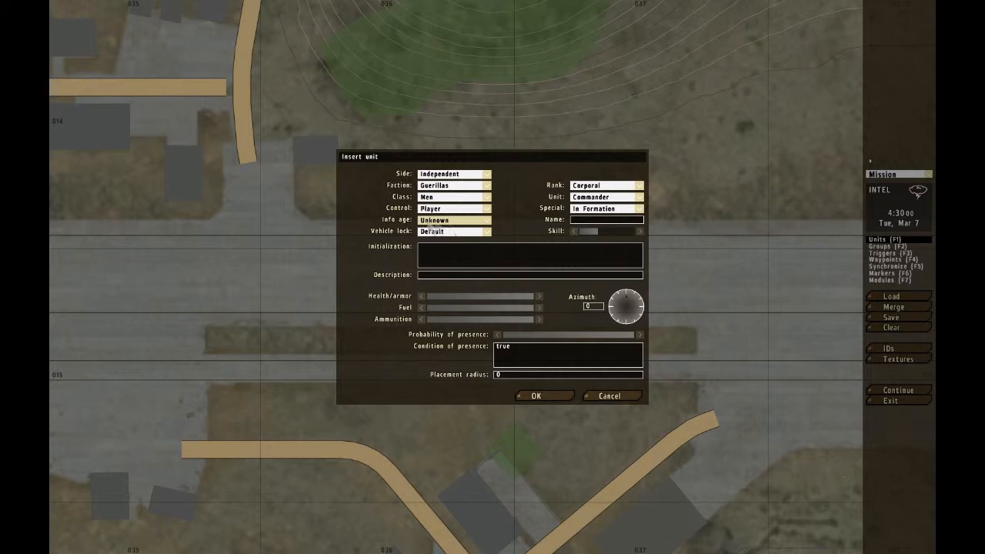
Review the Control options available for the unit.
{"action": "left_click", "coordinate": [450, 210]}
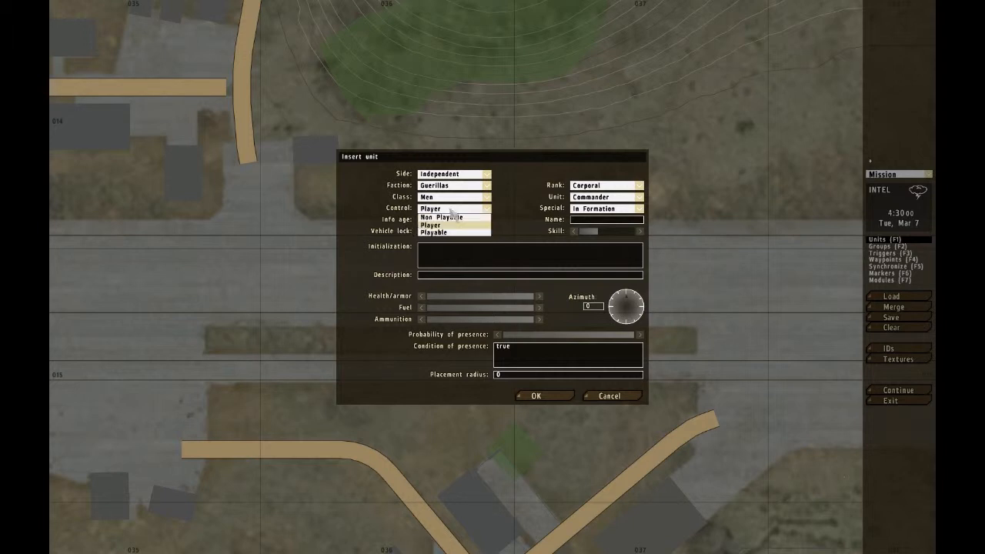
{"action": "left_click", "coordinate": [452, 211]}
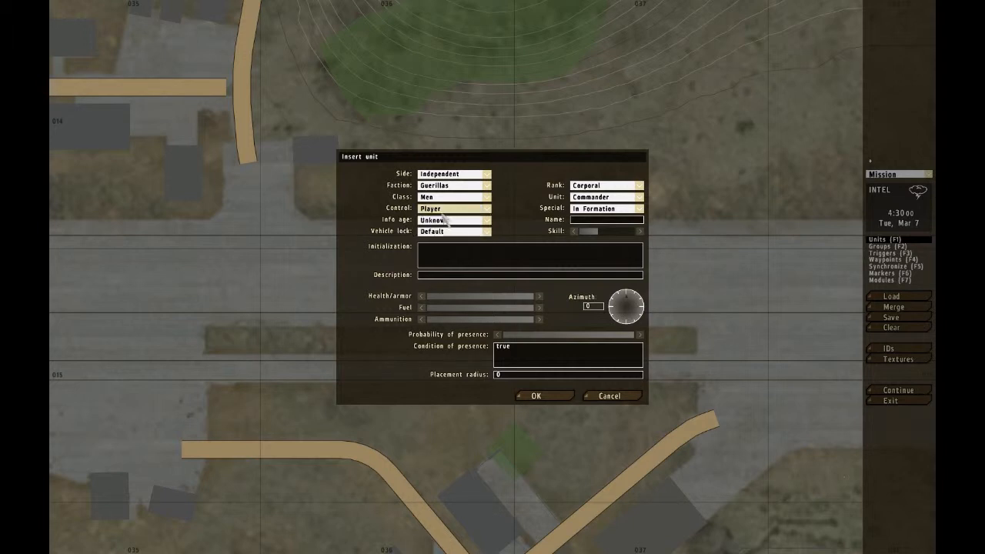
{"action": "left_click", "coordinate": [454, 208]}
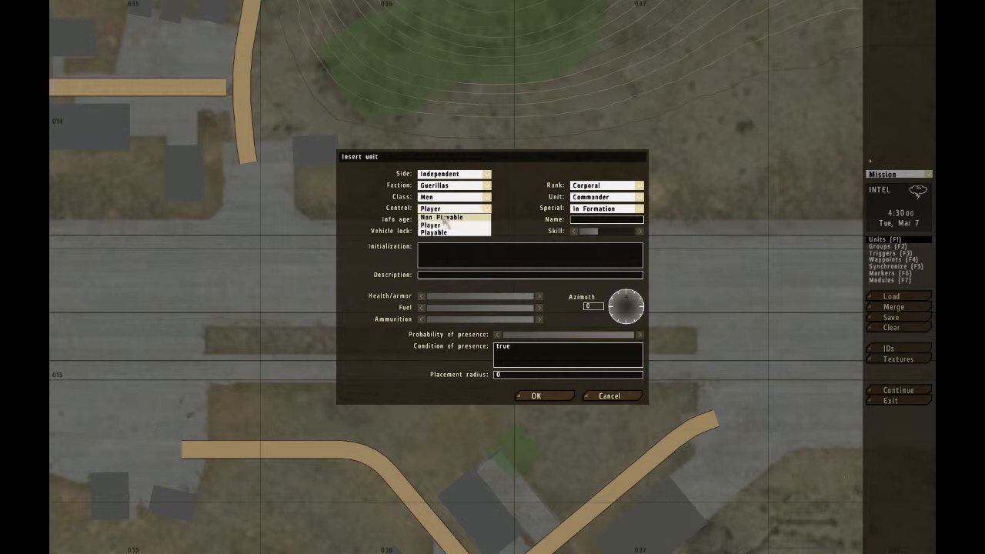
{"action": "left_click", "coordinate": [440, 211]}
{"action": "left_click", "coordinate": [440, 212]}
{"action": "left_click", "coordinate": [440, 212]}
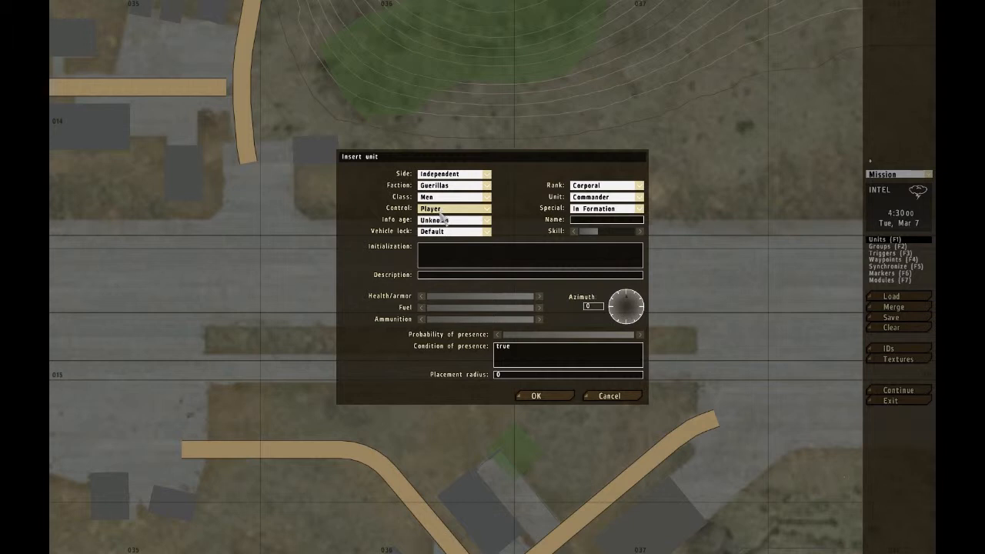
Try Non Playable as the unit's control, restore Player, and check the Info age options again.
{"action": "left_click", "coordinate": [441, 212]}
{"action": "left_click", "coordinate": [437, 218]}
{"action": "left_click", "coordinate": [438, 210]}
{"action": "left_click", "coordinate": [439, 225]}
{"action": "left_click", "coordinate": [440, 221]}
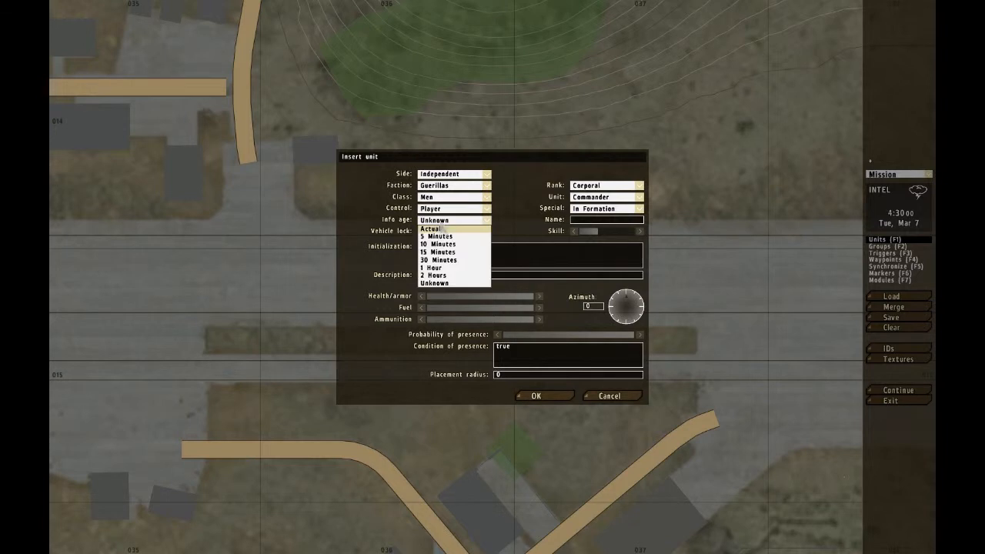
{"action": "left_click", "coordinate": [450, 220]}
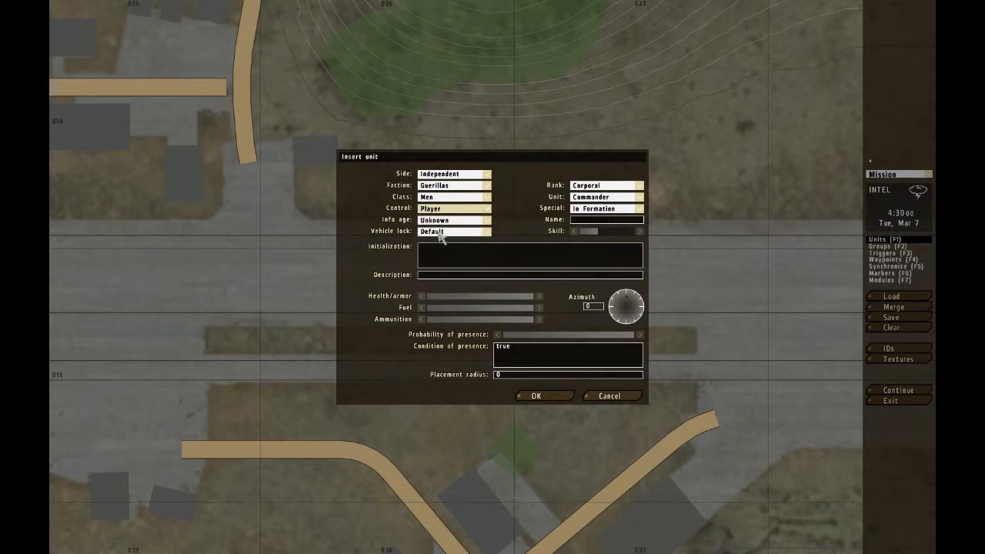
Try Playable as the unit's control, and set it back to Player.
{"action": "left_click", "coordinate": [442, 208]}
{"action": "left_click", "coordinate": [440, 231]}
{"action": "left_click", "coordinate": [444, 209]}
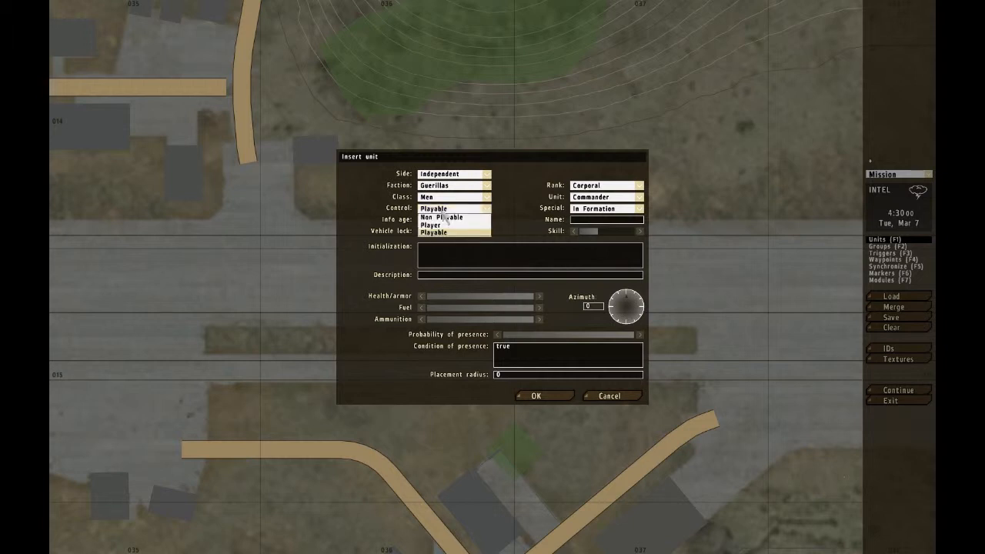
{"action": "left_click", "coordinate": [443, 211]}
{"action": "left_click", "coordinate": [444, 209]}
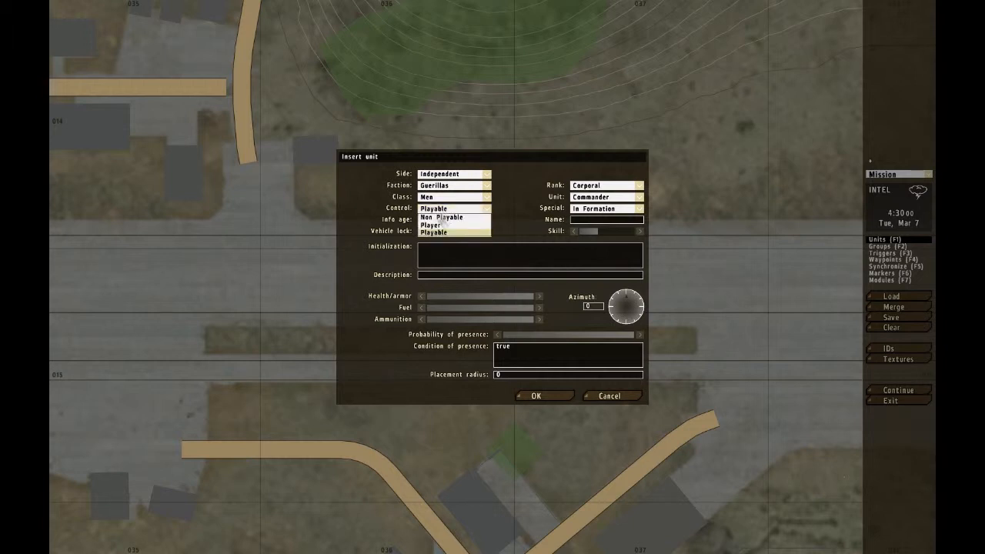
{"action": "left_click", "coordinate": [432, 227]}
Review the Vehicle lock options for the unit, keeping Default.
{"action": "left_click", "coordinate": [432, 233]}
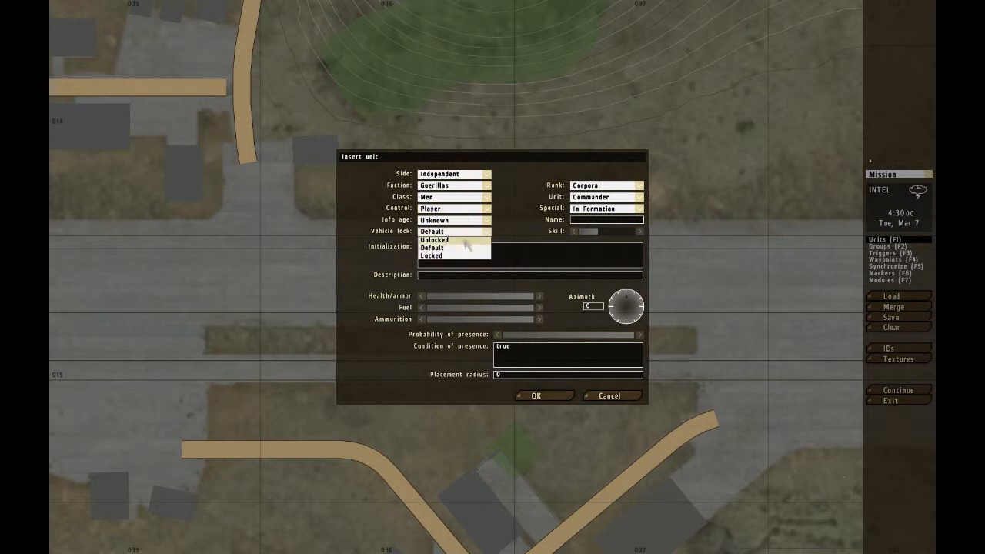
{"action": "left_click", "coordinate": [466, 235]}
{"action": "left_click", "coordinate": [451, 234]}
{"action": "left_click", "coordinate": [450, 237]}
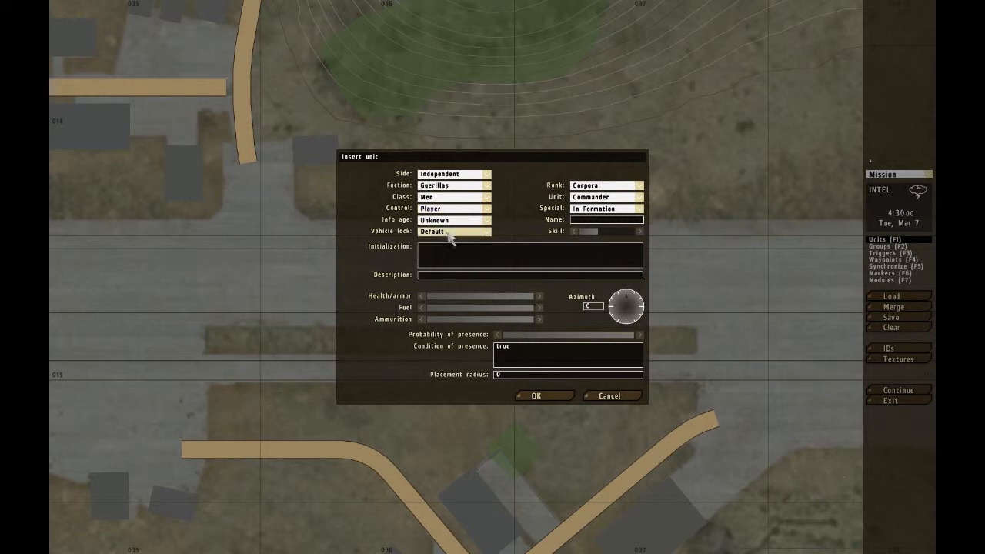
{"action": "left_click", "coordinate": [450, 235]}
{"action": "left_click", "coordinate": [447, 234]}
{"action": "left_click", "coordinate": [446, 237]}
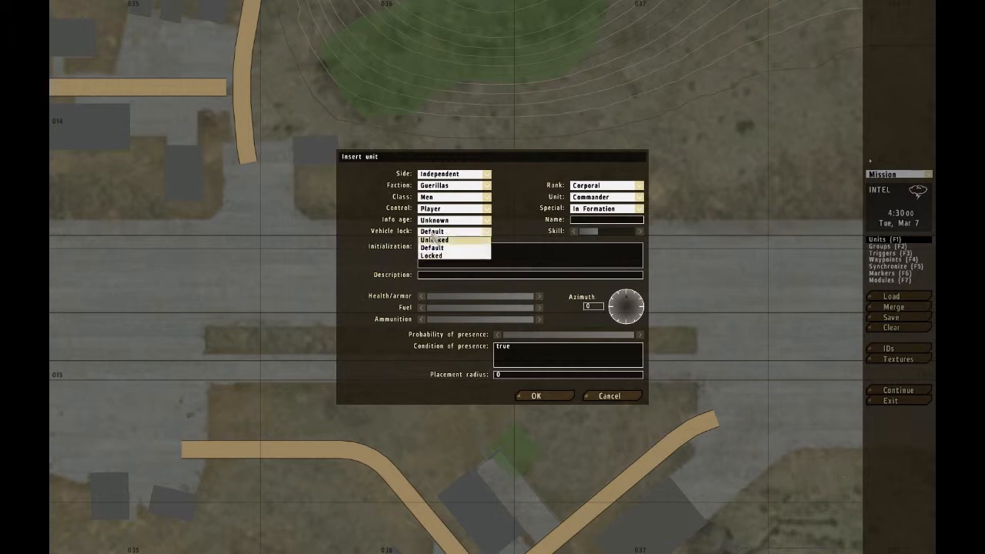
{"action": "left_click", "coordinate": [433, 232]}
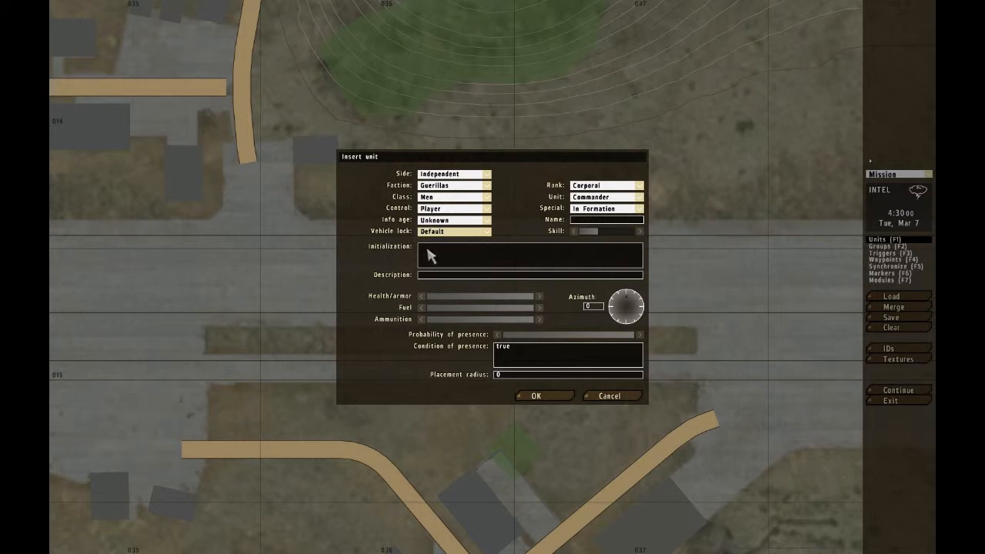
Enter "removeallweapons this;" as the unit's initialization code and place the Commander on the map.
{"action": "left_click", "coordinate": [442, 256]}
{"action": "type", "text": "t"}
{"action": "key", "text": "BackSpace"}
{"action": "type", "text": "removeallw"}
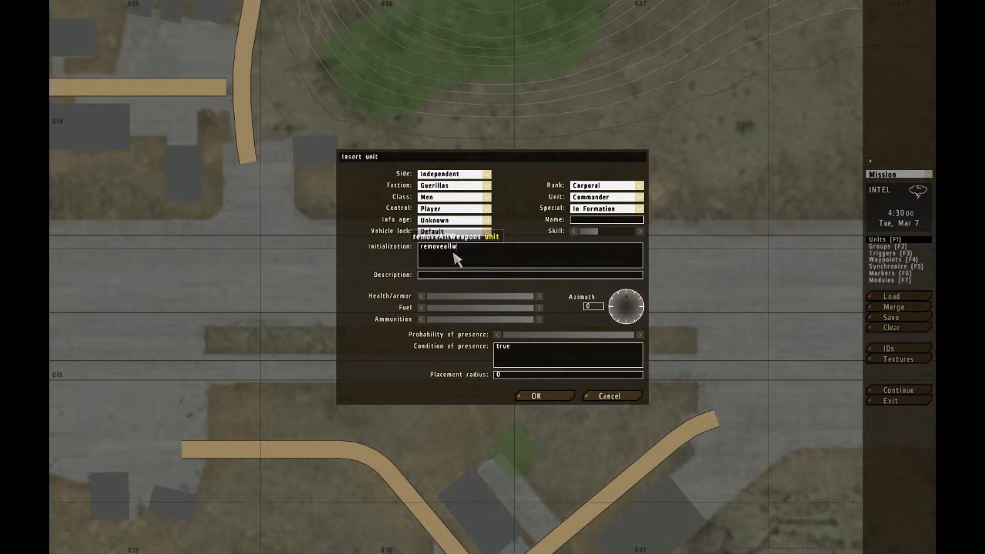
{"action": "type", "text": "eapons this;"}
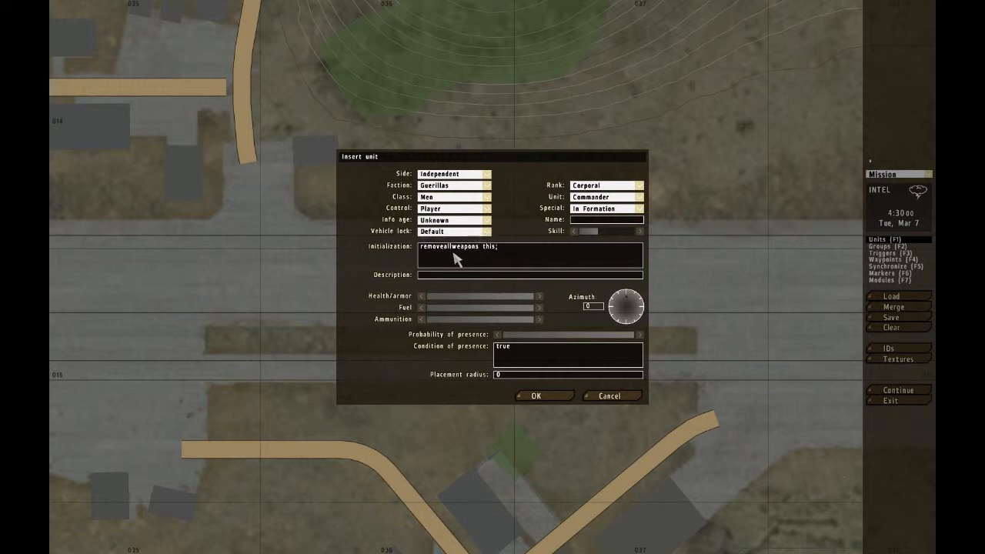
{"action": "key", "text": "Return"}
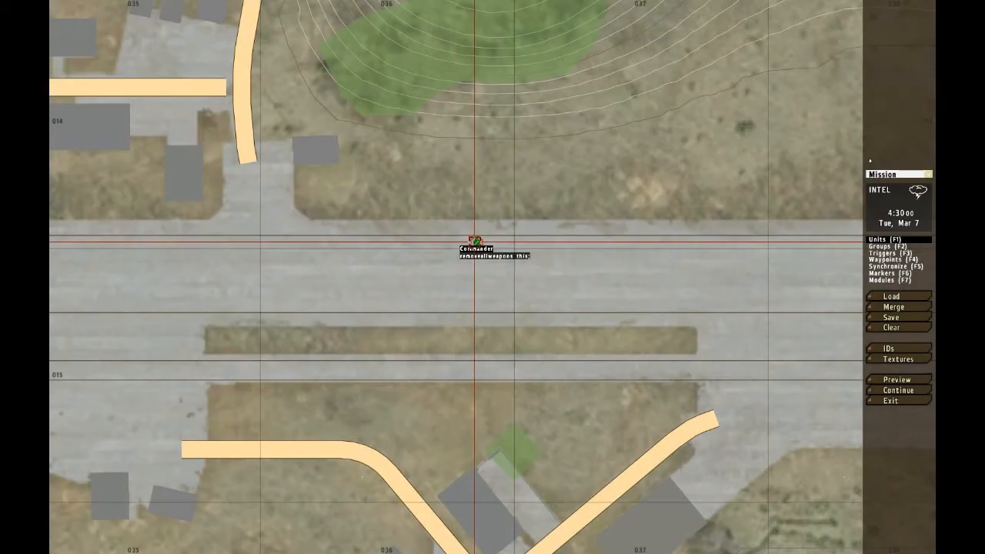
Try a short text in the Commander's description, apply it, and clear the description again.
{"action": "double_click", "coordinate": [476, 241]}
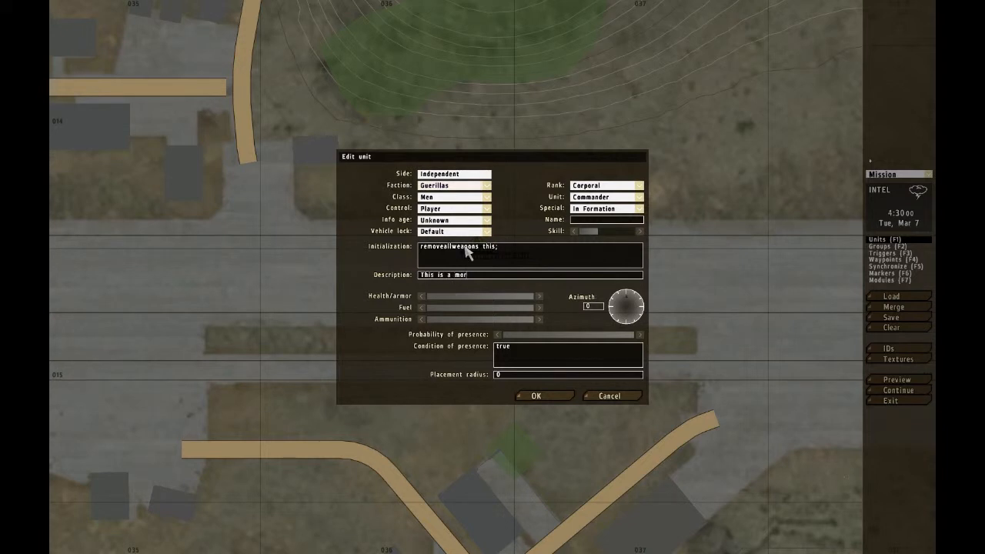
{"action": "key", "text": "Return"}
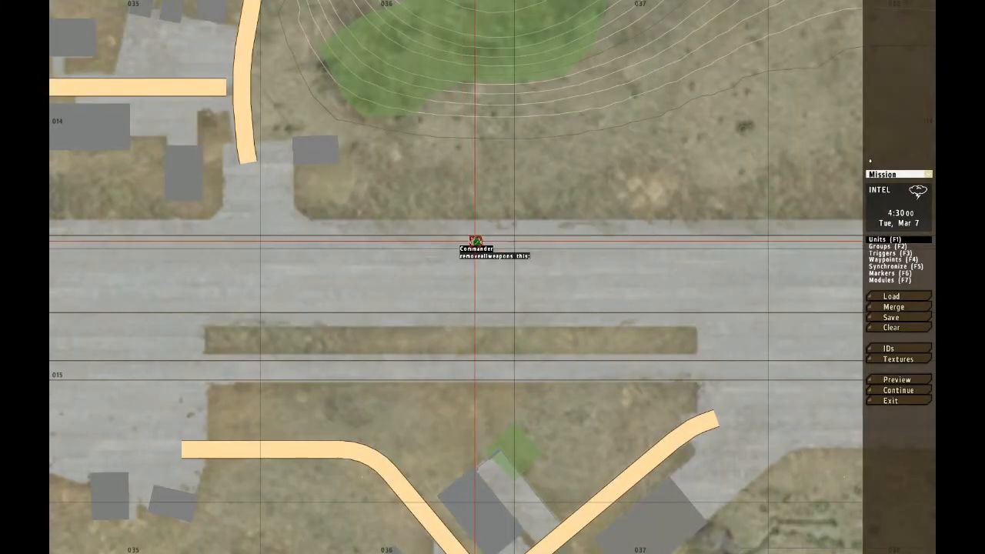
{"action": "double_click", "coordinate": [477, 241]}
{"action": "left_click_drag", "start_coordinate": [477, 276], "coordinate": [381, 305]}
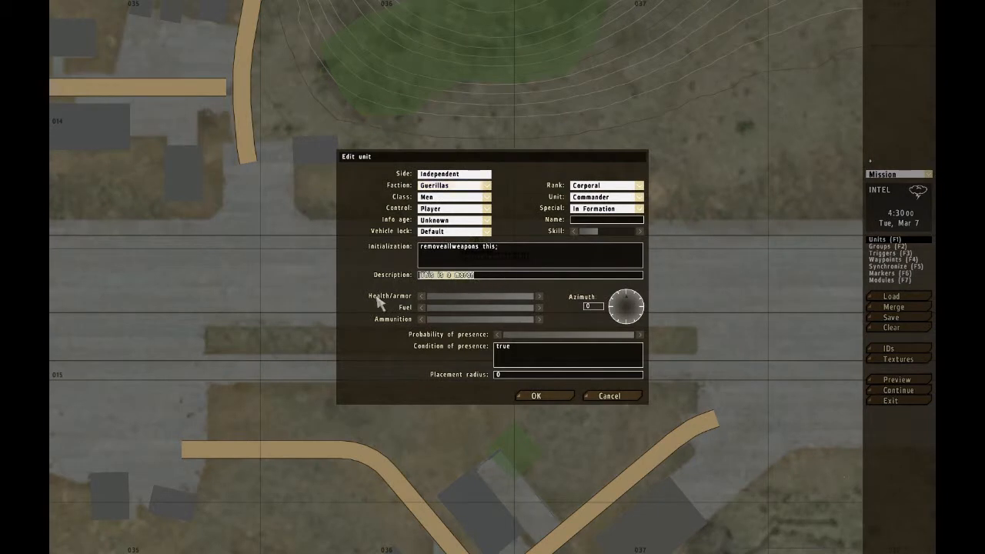
{"action": "left_click", "coordinate": [508, 277]}
{"action": "left_click_drag", "start_coordinate": [475, 276], "coordinate": [385, 286]}
{"action": "key", "text": "BackSpace"}
Review the fuel and ammunition settings and the condition of presence, trying a lower probability of presence and restoring it to full.
{"action": "mouse_move", "coordinate": [437, 302]}
{"action": "left_mouse_down"}
{"action": "mouse_move", "coordinate": [541, 304]}
{"action": "mouse_move", "coordinate": [450, 308]}
{"action": "mouse_move", "coordinate": [431, 319]}
{"action": "mouse_move", "coordinate": [543, 322]}
{"action": "left_mouse_up"}
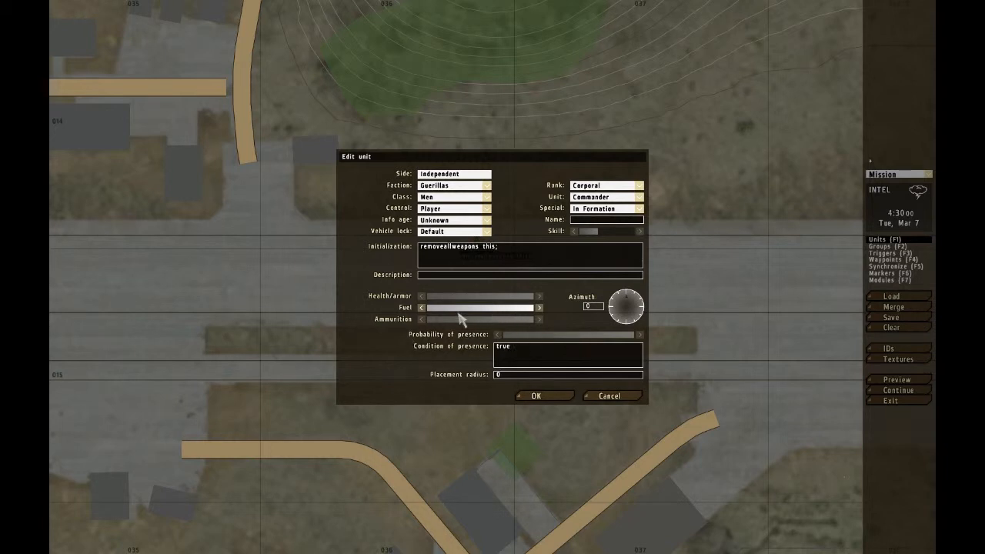
{"action": "left_click", "coordinate": [564, 335]}
{"action": "left_click_drag", "start_coordinate": [567, 338], "coordinate": [570, 338]}
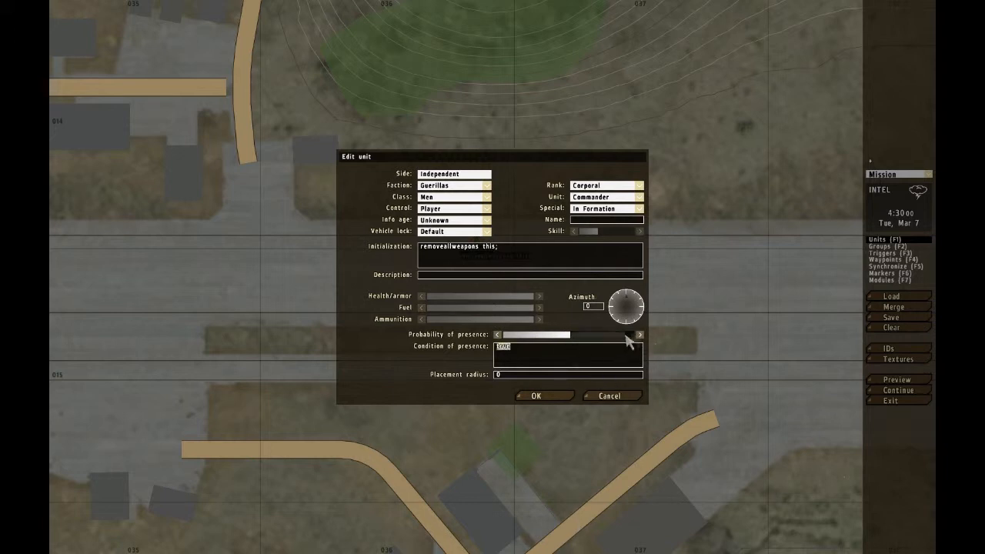
{"action": "left_click", "coordinate": [533, 362]}
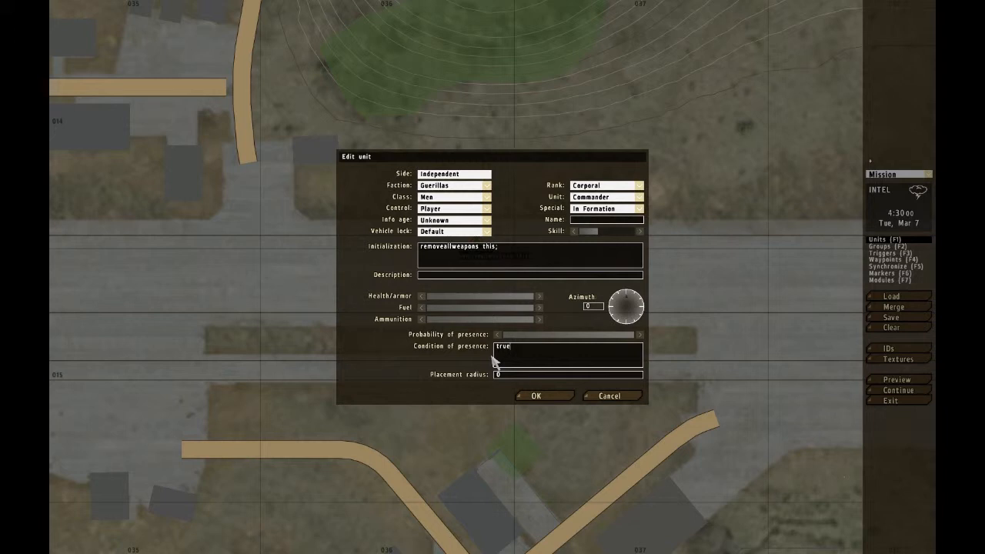
Set the Commander's placement radius to 90 and apply it to show the area on the map.
{"action": "left_click", "coordinate": [497, 374]}
{"action": "type", "text": "90"}
{"action": "left_click", "coordinate": [539, 397]}
{"action": "scroll", "coordinate": [500, 266], "scroll_direction": "down", "scroll_amount": 5}
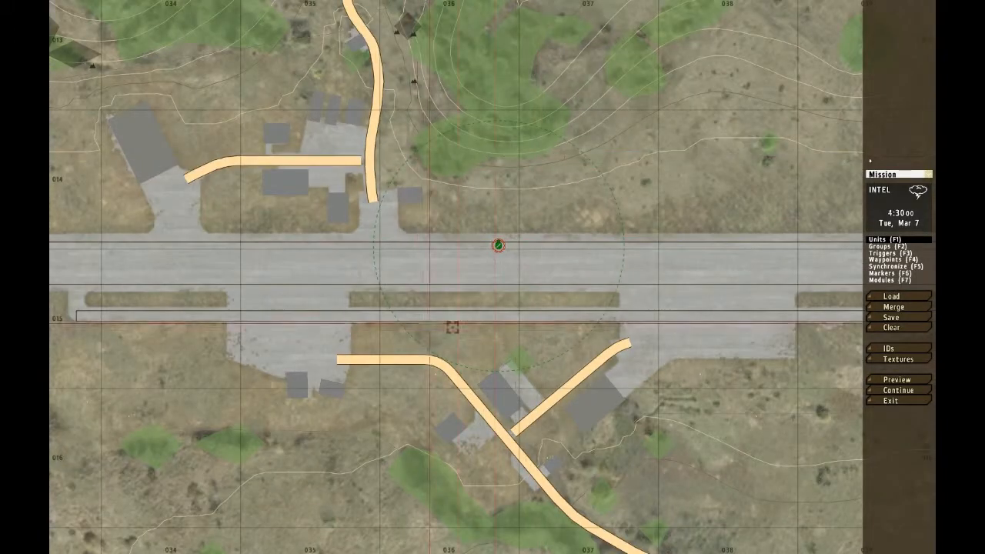
Change the Commander's azimuth, trying 290, and check the unit's direction on the map.
{"action": "double_click", "coordinate": [513, 249]}
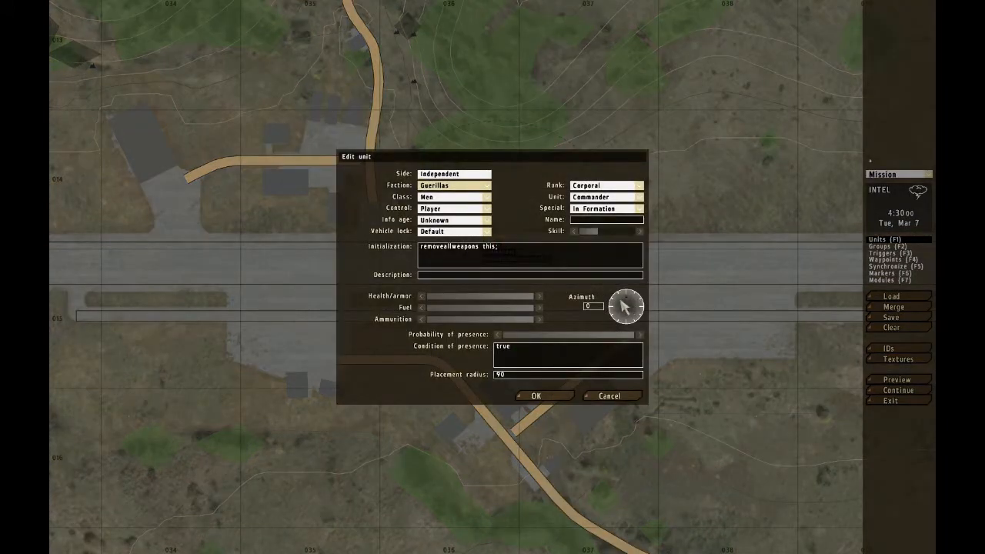
{"action": "left_click", "coordinate": [536, 395]}
{"action": "double_click", "coordinate": [497, 244]}
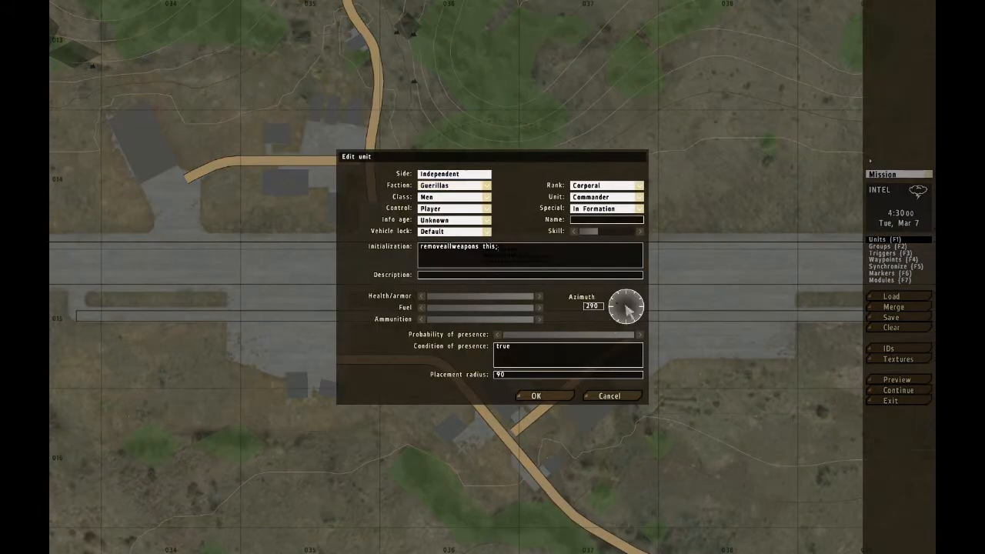
{"action": "left_click", "coordinate": [538, 394]}
{"action": "scroll", "coordinate": [498, 246], "scroll_direction": "up", "scroll_amount": 3}
{"action": "scroll", "coordinate": [499, 244], "scroll_direction": "up", "scroll_amount": 3}
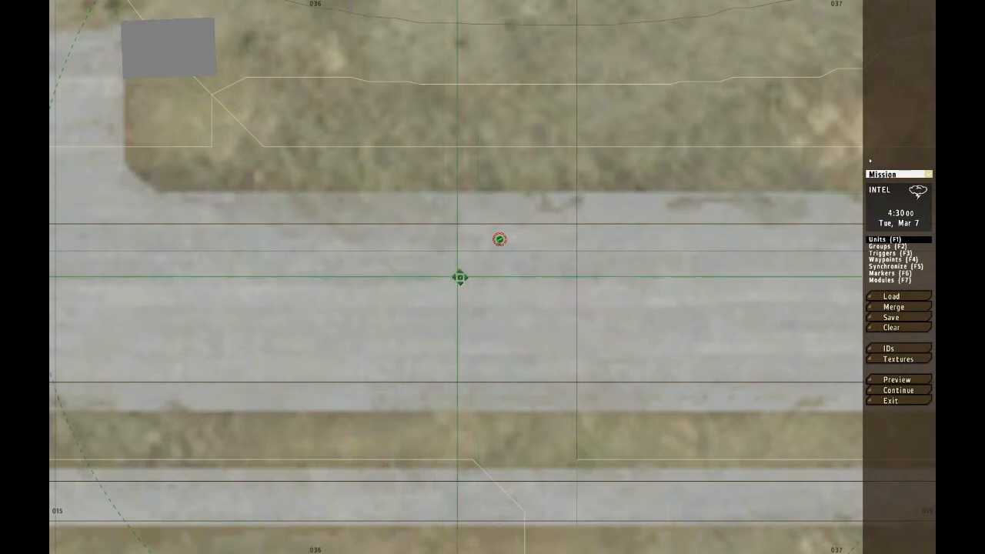
{"action": "scroll", "coordinate": [533, 274], "scroll_direction": "down", "scroll_amount": 3}
Review the Rank options for the Commander, keeping Corporal.
{"action": "double_click", "coordinate": [517, 255]}
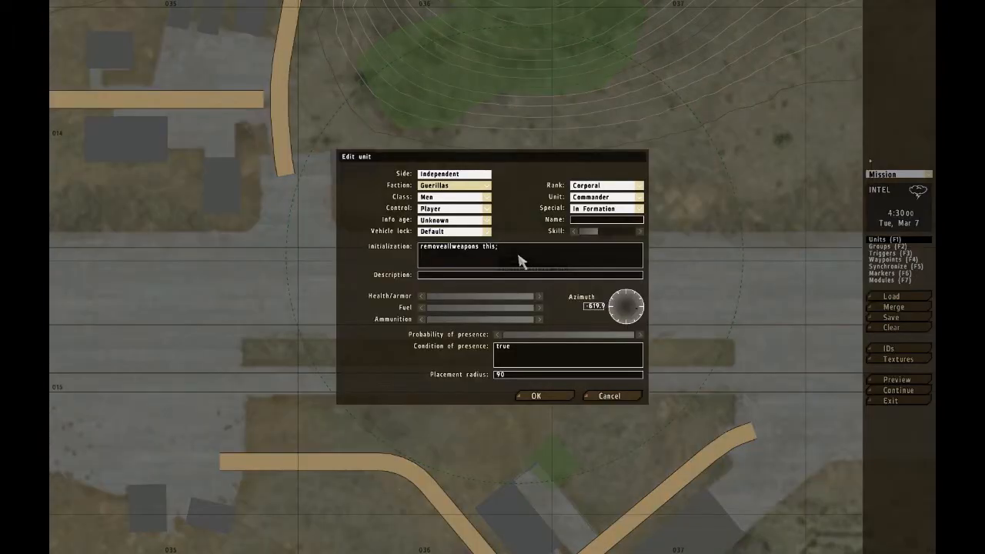
{"action": "left_click", "coordinate": [577, 186]}
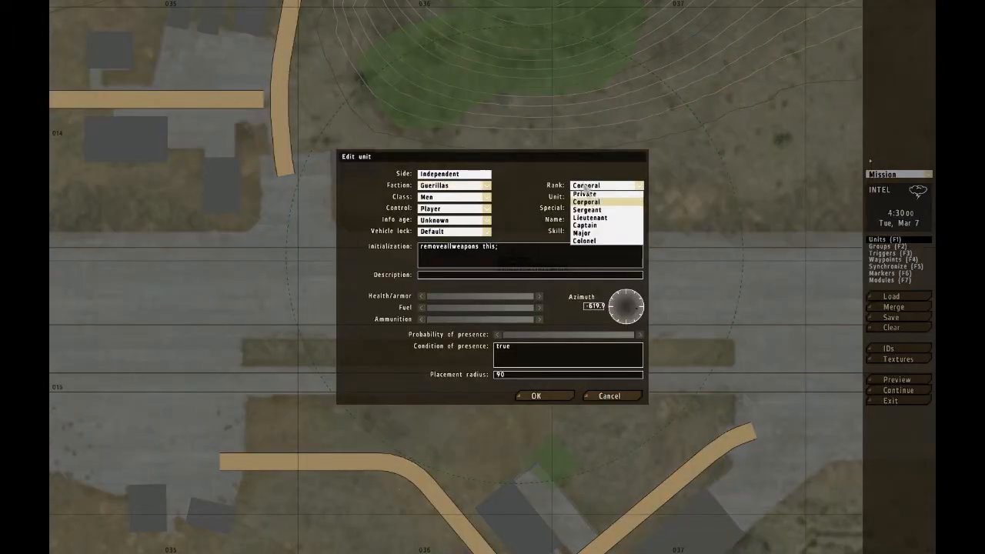
{"action": "left_click", "coordinate": [585, 187]}
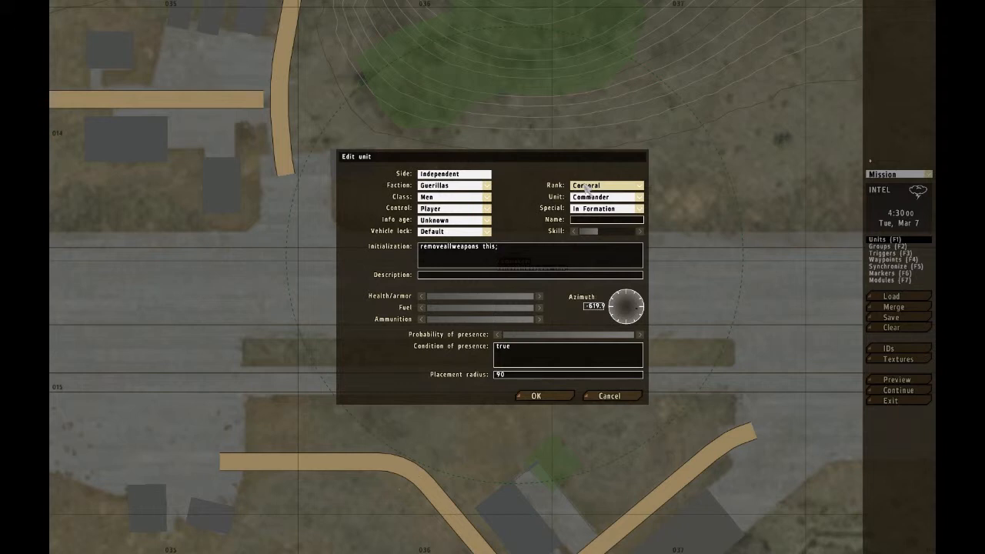
{"action": "left_click", "coordinate": [588, 186]}
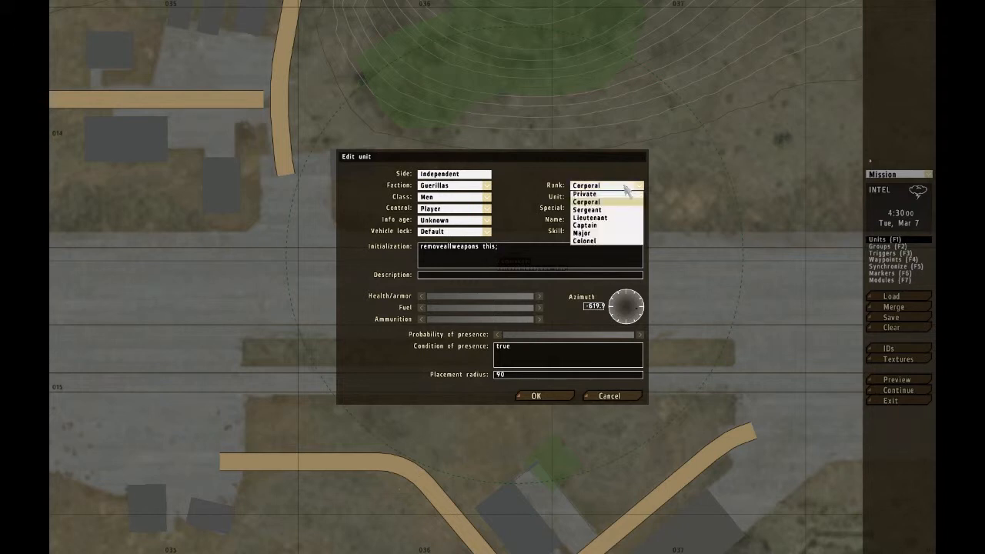
{"action": "left_click", "coordinate": [583, 184]}
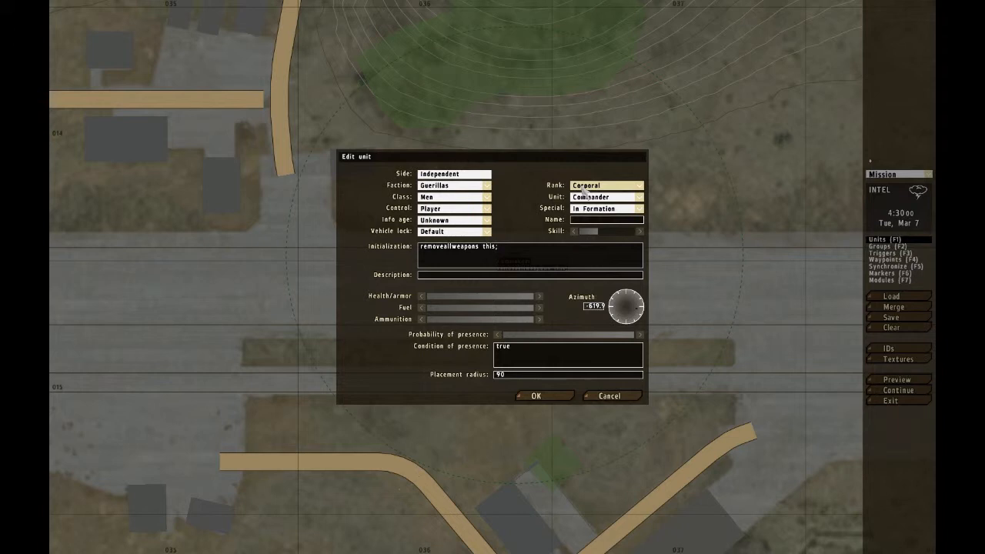
Browse the available classes and the unit types offered for the Men class.
{"action": "left_click", "coordinate": [592, 197]}
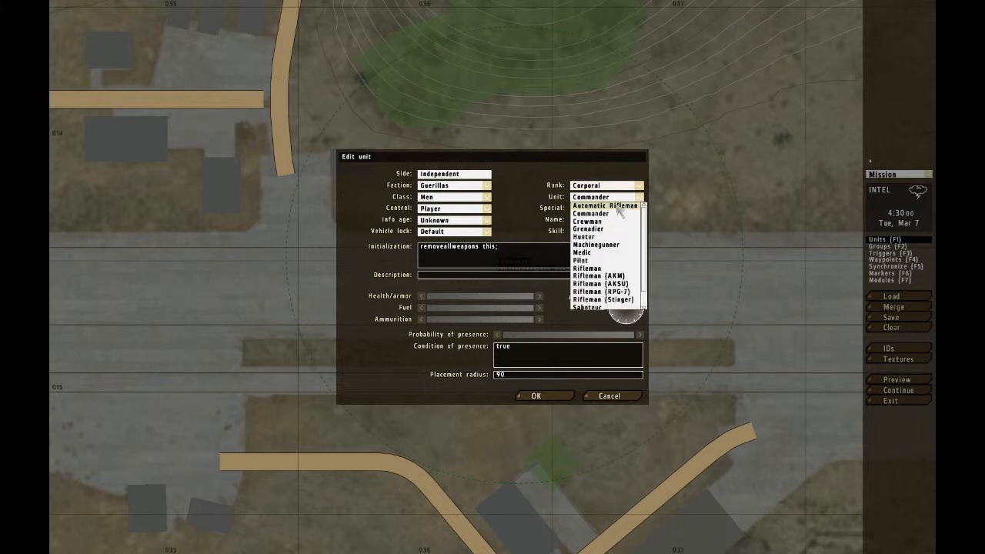
{"action": "left_click", "coordinate": [444, 197]}
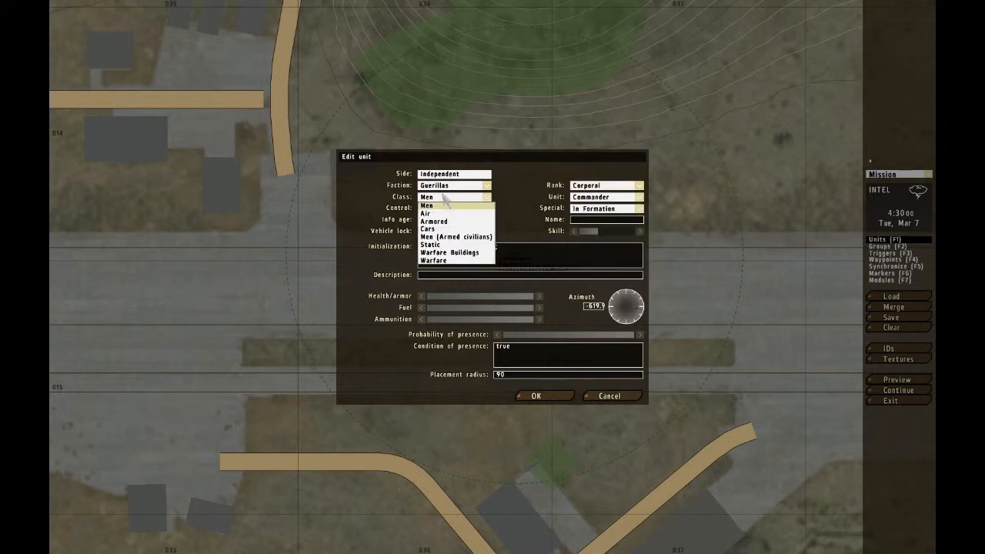
{"action": "left_click", "coordinate": [445, 197]}
{"action": "left_click", "coordinate": [588, 197]}
{"action": "scroll", "coordinate": [627, 289], "scroll_direction": "down", "scroll_amount": 5}
{"action": "scroll", "coordinate": [627, 288], "scroll_direction": "up", "scroll_amount": 5}
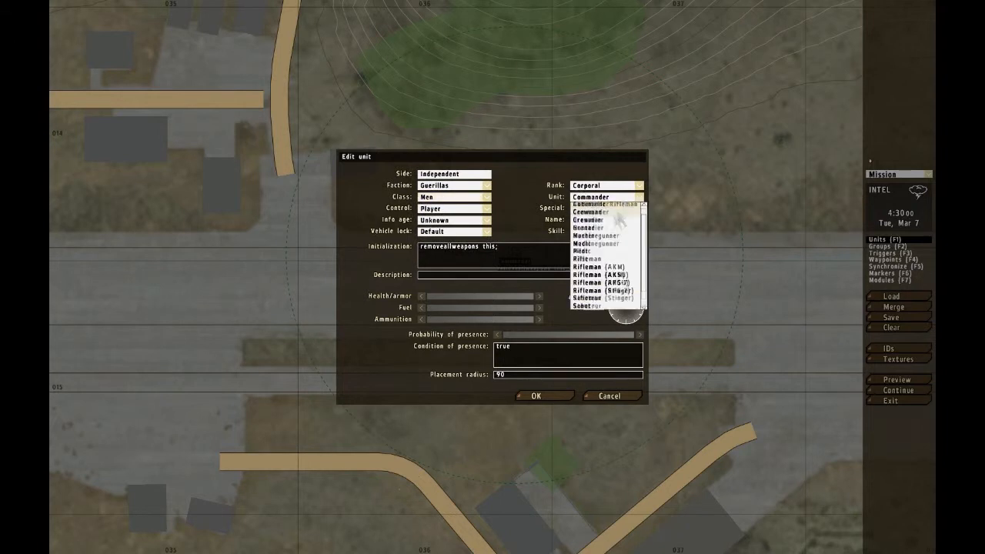
Change the unit's class to Armored and choose the BMP-2.
{"action": "left_click", "coordinate": [458, 197]}
{"action": "left_click", "coordinate": [434, 206]}
{"action": "left_click", "coordinate": [592, 197]}
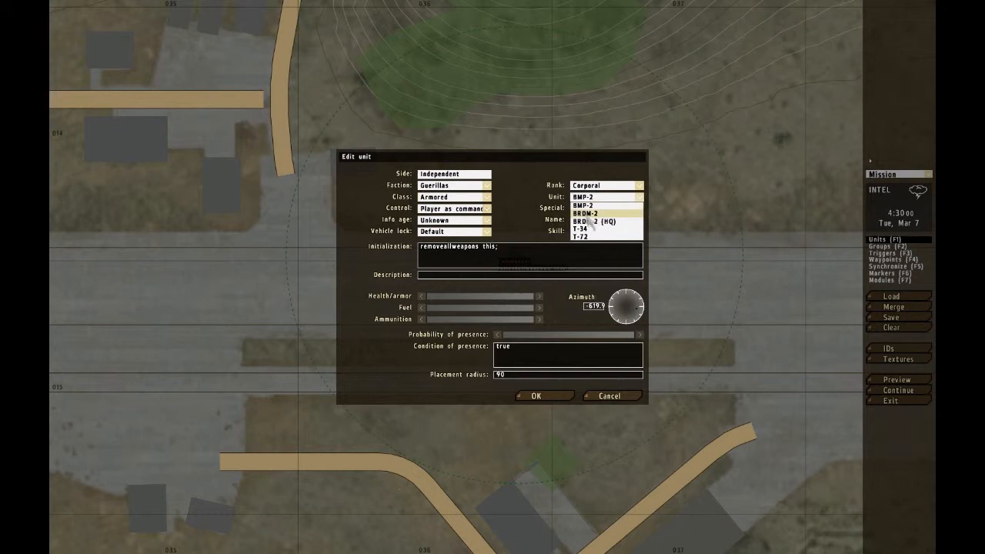
{"action": "left_click", "coordinate": [585, 205]}
Review the Special options, keep In Formation, and apply the unit settings.
{"action": "left_click", "coordinate": [598, 208]}
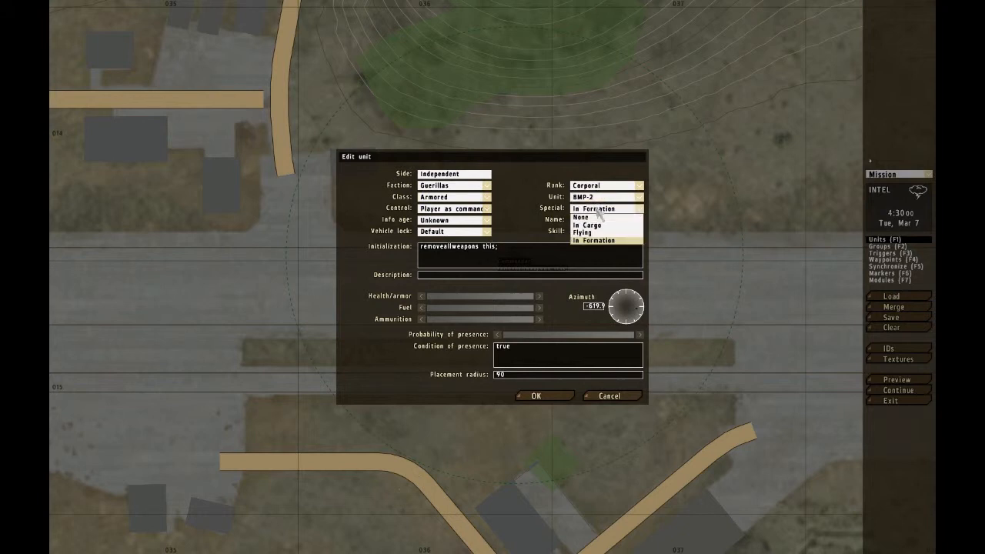
{"action": "left_click", "coordinate": [598, 208]}
{"action": "left_click", "coordinate": [597, 209]}
{"action": "left_click", "coordinate": [592, 219]}
{"action": "left_click", "coordinate": [593, 210]}
{"action": "left_click", "coordinate": [590, 240]}
{"action": "left_click", "coordinate": [536, 397]}
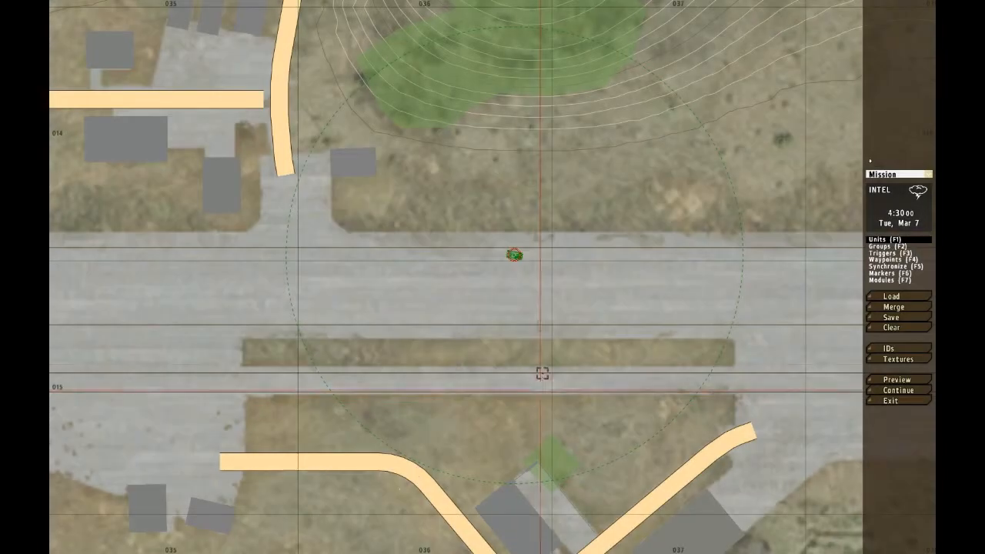
Move the BMP-2 to the middle of the runway and set its placement radius to 0.
{"action": "left_click_drag", "start_coordinate": [513, 257], "coordinate": [489, 296]}
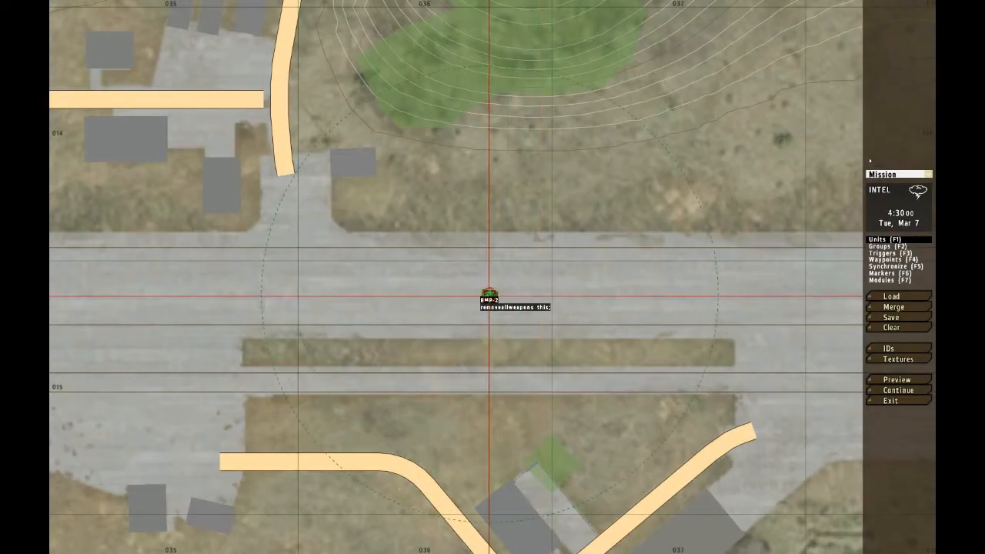
{"action": "double_click", "coordinate": [489, 296]}
{"action": "left_click", "coordinate": [536, 396]}
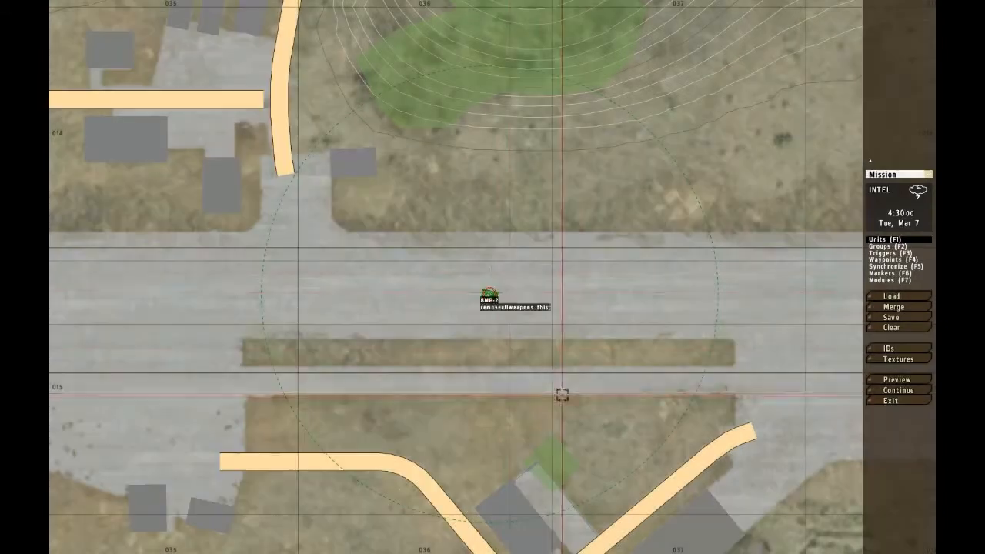
{"action": "double_click", "coordinate": [488, 294]}
{"action": "left_click_drag", "start_coordinate": [554, 374], "coordinate": [429, 378]}
{"action": "type", "text": "0"}
{"action": "key", "text": "Return"}
Place two more vehicles slightly behind the BMP-2, one on each side.
{"action": "double_click", "coordinate": [480, 320]}
{"action": "key", "text": "Return"}
{"action": "double_click", "coordinate": [482, 266]}
{"action": "key", "text": "Return"}
Add a waypoint just ahead of the lead BMP-2 with the Column (compact) formation.
{"action": "key", "text": "F4"}
{"action": "left_click", "coordinate": [491, 293]}
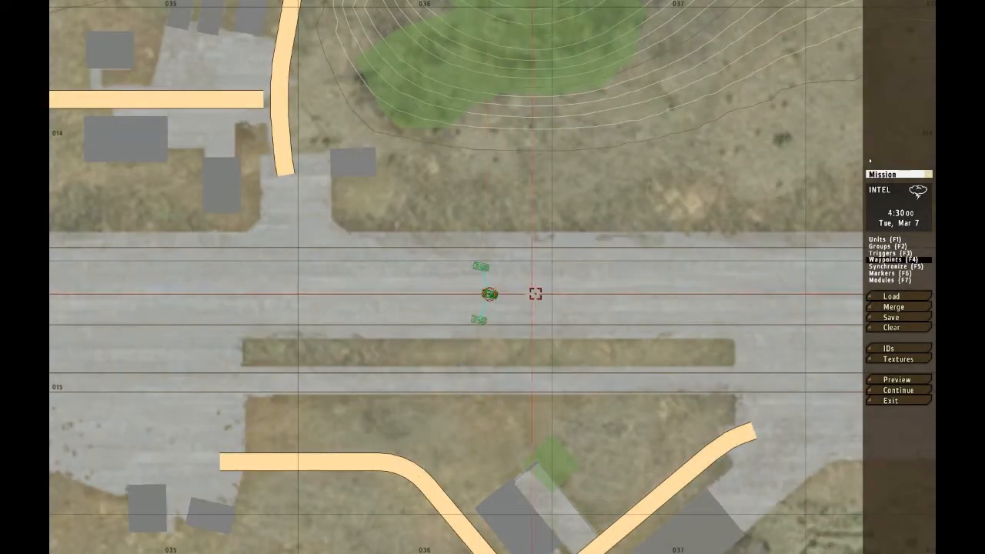
{"action": "double_click", "coordinate": [527, 294]}
{"action": "left_click", "coordinate": [538, 219]}
{"action": "left_click", "coordinate": [500, 296]}
{"action": "key", "text": "Return"}
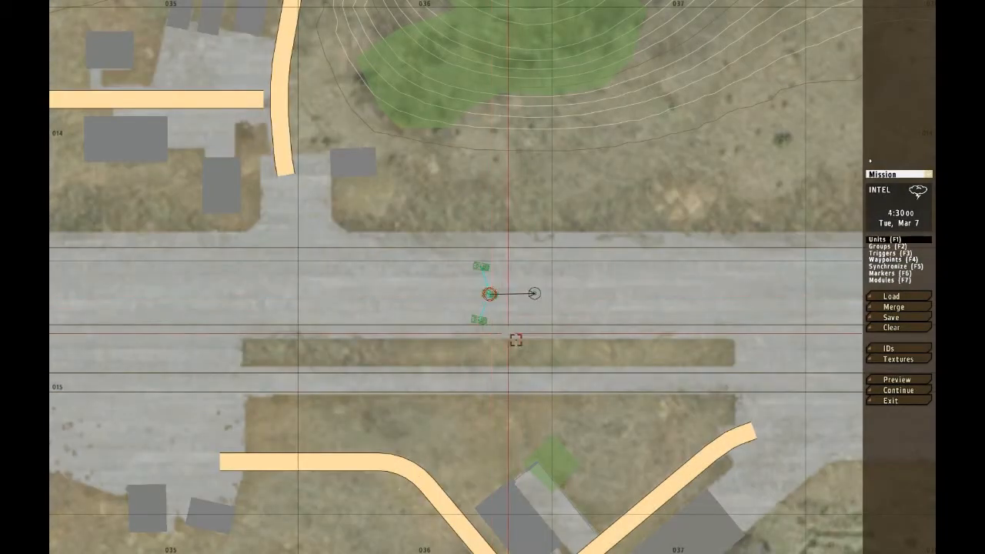
Insert an Independent Guerillas Rifleman (AKSU) controlled by the Player near the vehicles and preview the mission.
{"action": "double_click", "coordinate": [507, 333]}
{"action": "left_click", "coordinate": [454, 197]}
{"action": "left_click", "coordinate": [439, 223]}
{"action": "left_click", "coordinate": [454, 209]}
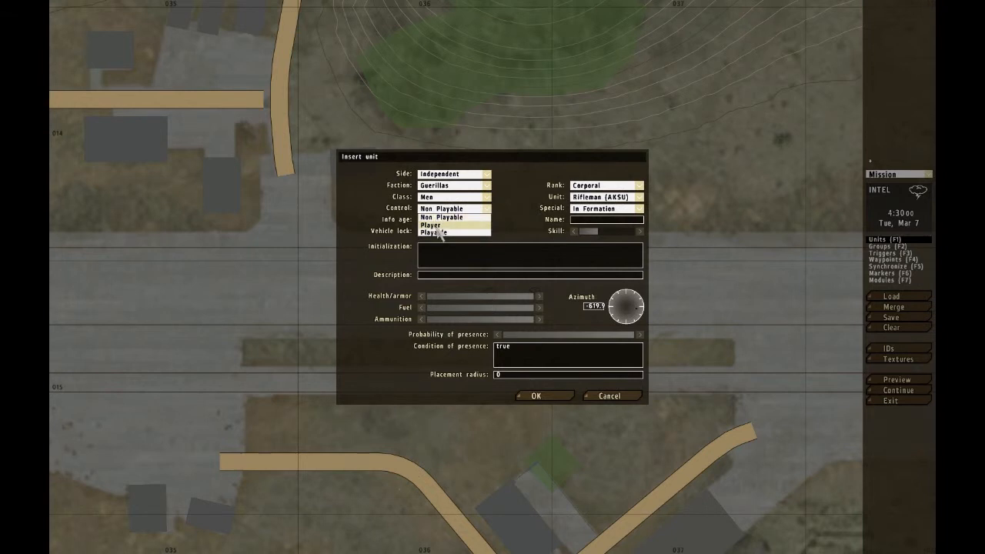
{"action": "left_click", "coordinate": [440, 224]}
{"action": "left_click", "coordinate": [536, 395]}
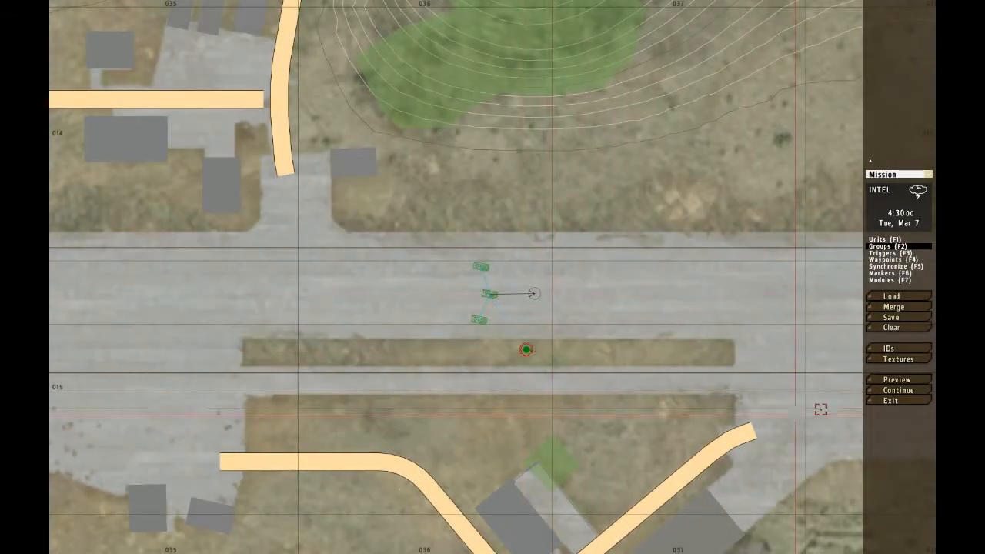
{"action": "left_click", "coordinate": [882, 380]}
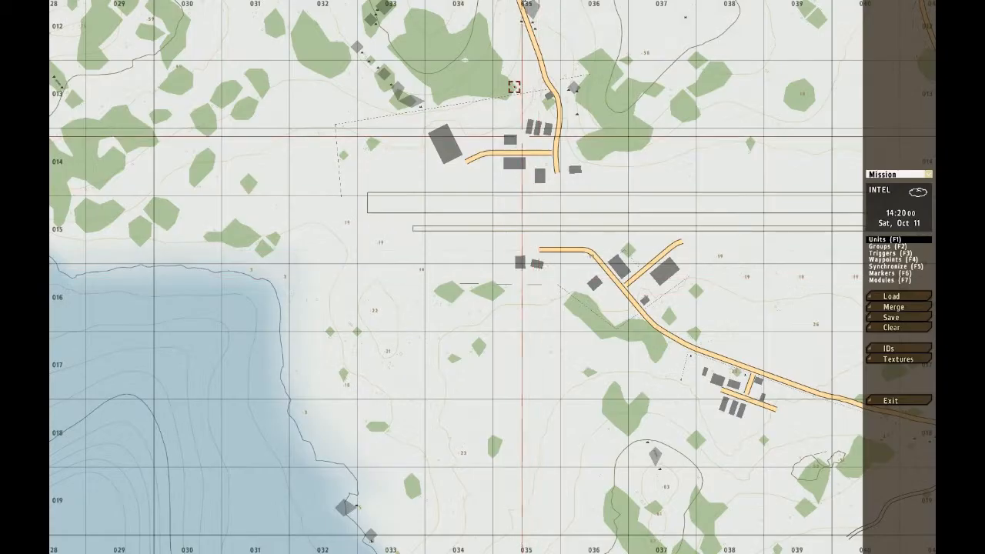
Insert a player-commanded BLUFOR BMP-2 from the CDF faction's Armored class on the runway.
{"action": "scroll", "coordinate": [548, 189], "scroll_direction": "up", "scroll_amount": 5}
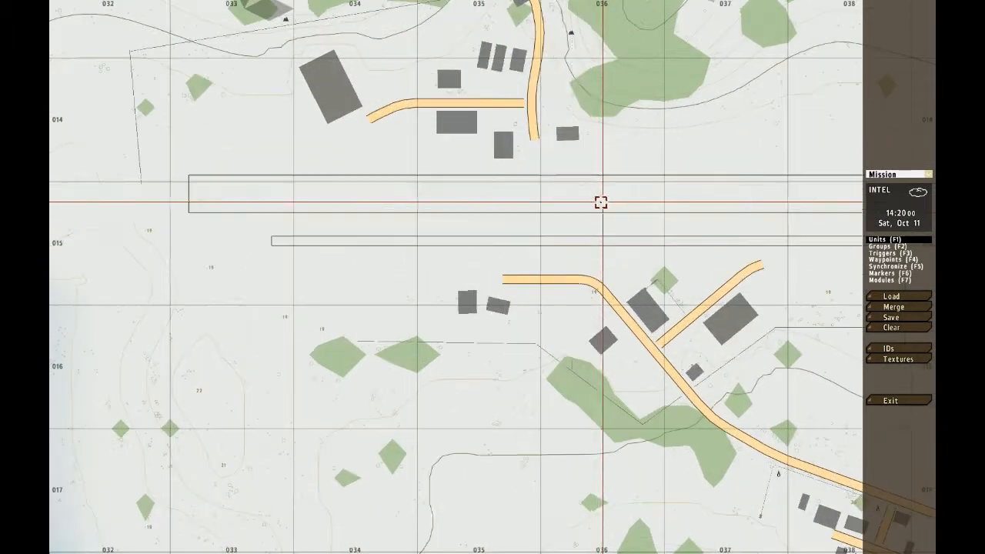
{"action": "double_click", "coordinate": [549, 189]}
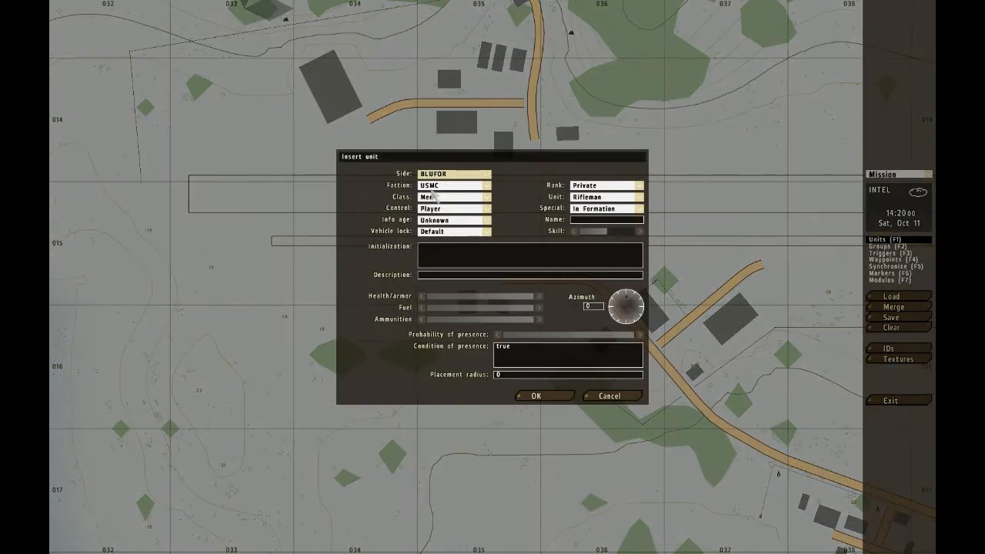
{"action": "left_click", "coordinate": [446, 185]}
{"action": "left_click", "coordinate": [437, 202]}
{"action": "left_click", "coordinate": [438, 197]}
{"action": "left_click", "coordinate": [434, 222]}
{"action": "left_click", "coordinate": [536, 396]}
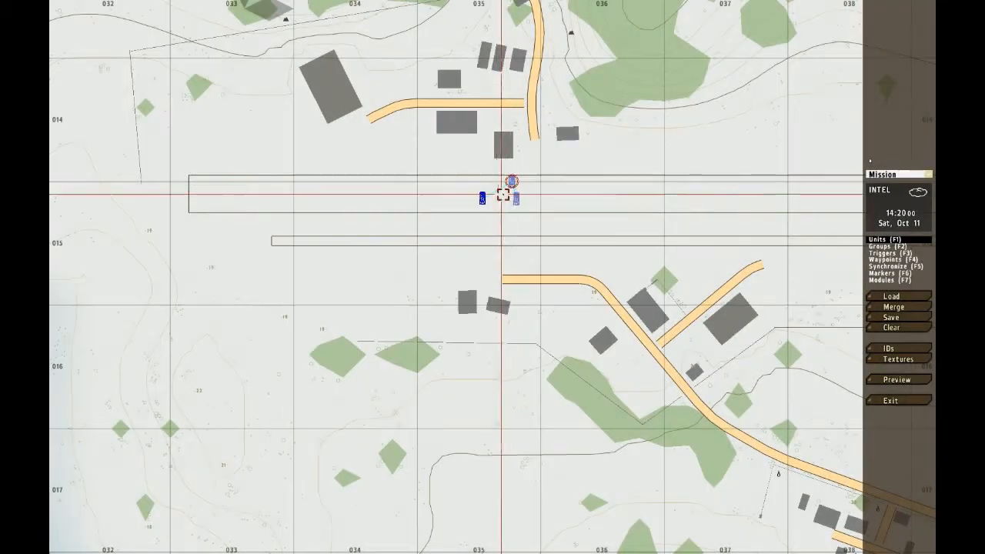
Add a HOLD waypoint ahead of the vehicles with the Column (compact) formation.
{"action": "key", "text": "F4"}
{"action": "double_click", "coordinate": [563, 197]}
{"action": "left_click", "coordinate": [500, 220]}
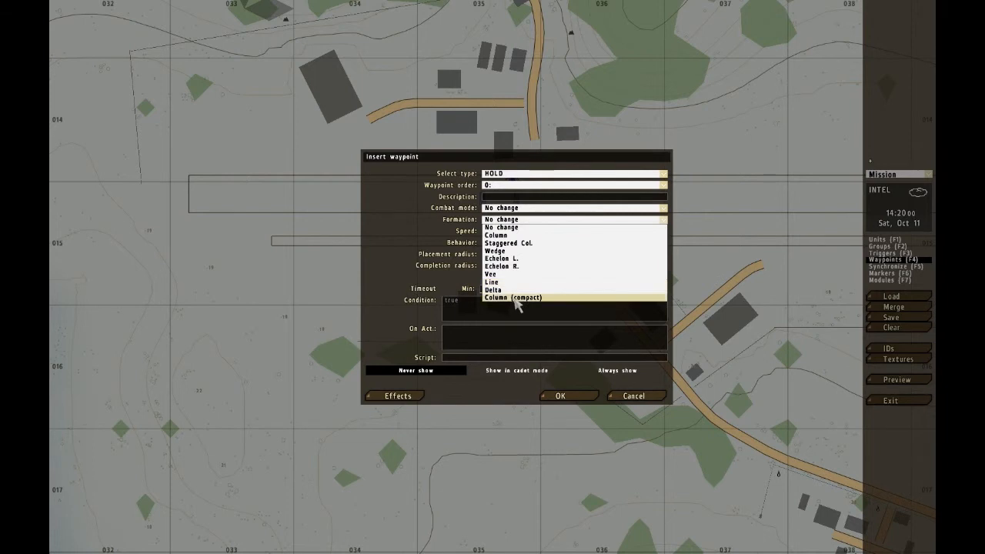
{"action": "left_click", "coordinate": [513, 297]}
{"action": "left_click", "coordinate": [560, 395]}
Reposition the player-commanded BMP-2 at the head of the vehicle column on the runway and set its azimuth to 95.
{"action": "key", "text": "F1"}
{"action": "left_click_drag", "start_coordinate": [512, 183], "coordinate": [542, 198]}
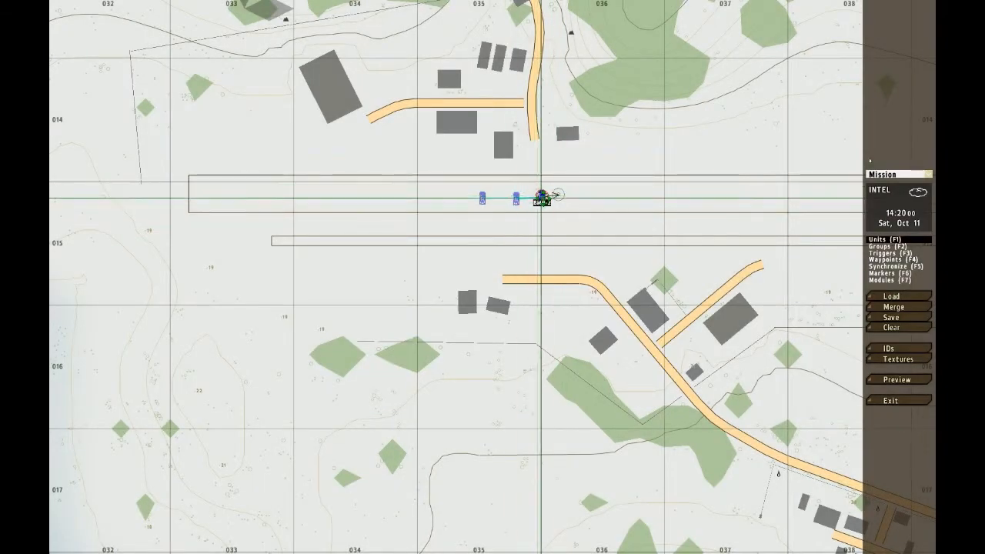
{"action": "double_click", "coordinate": [543, 198]}
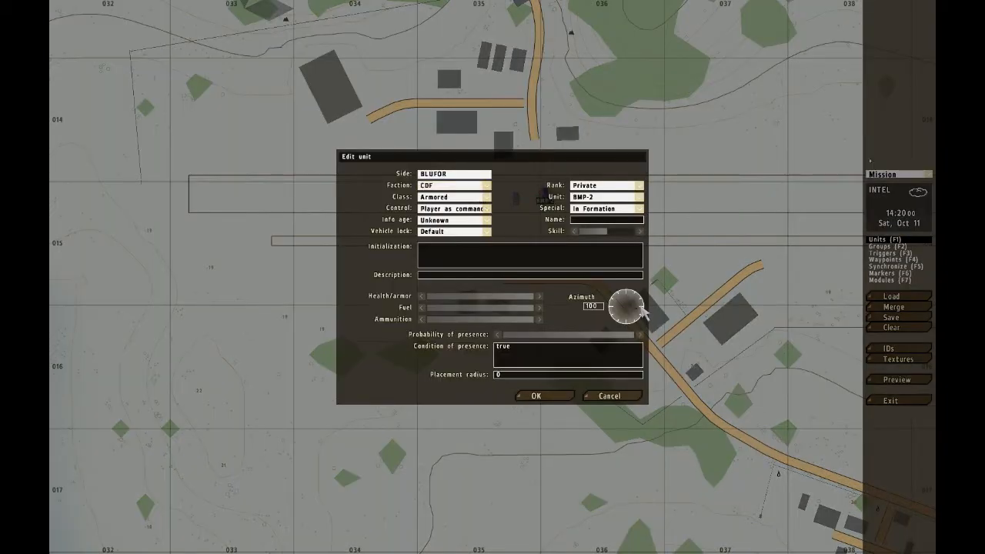
{"action": "key", "text": "Escape"}
{"action": "scroll", "coordinate": [551, 197], "scroll_direction": "up", "scroll_amount": 2}
{"action": "double_click", "coordinate": [551, 197]}
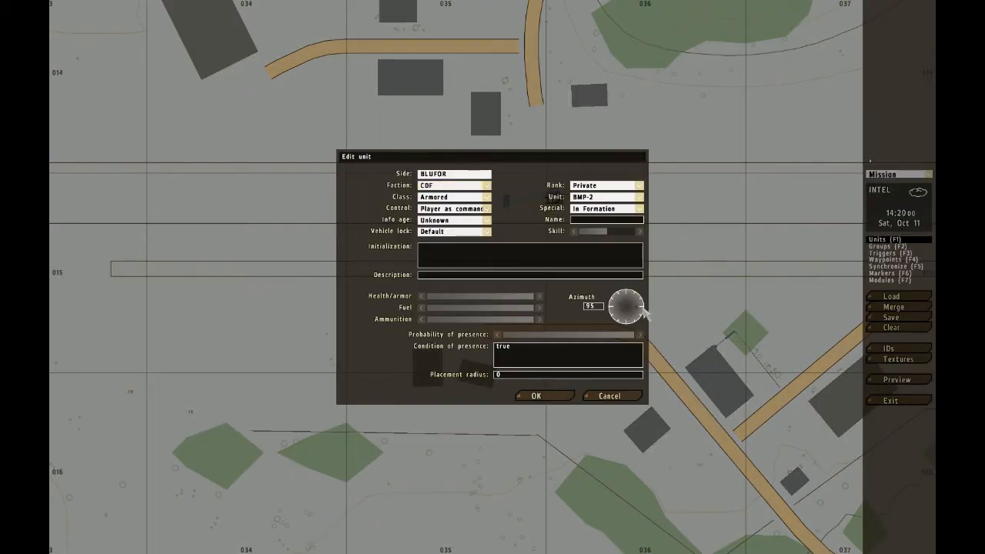
{"action": "left_click", "coordinate": [546, 396]}
Insert a BLUFOR CDF Rifleman from the Men class near the column, controlled by the Player, with azimuth 325.
{"action": "double_click", "coordinate": [663, 259]}
{"action": "left_click", "coordinate": [461, 198]}
{"action": "left_click", "coordinate": [452, 208]}
{"action": "left_click", "coordinate": [454, 197]}
{"action": "left_click", "coordinate": [438, 230]}
{"action": "left_click", "coordinate": [453, 209]}
{"action": "left_click", "coordinate": [437, 223]}
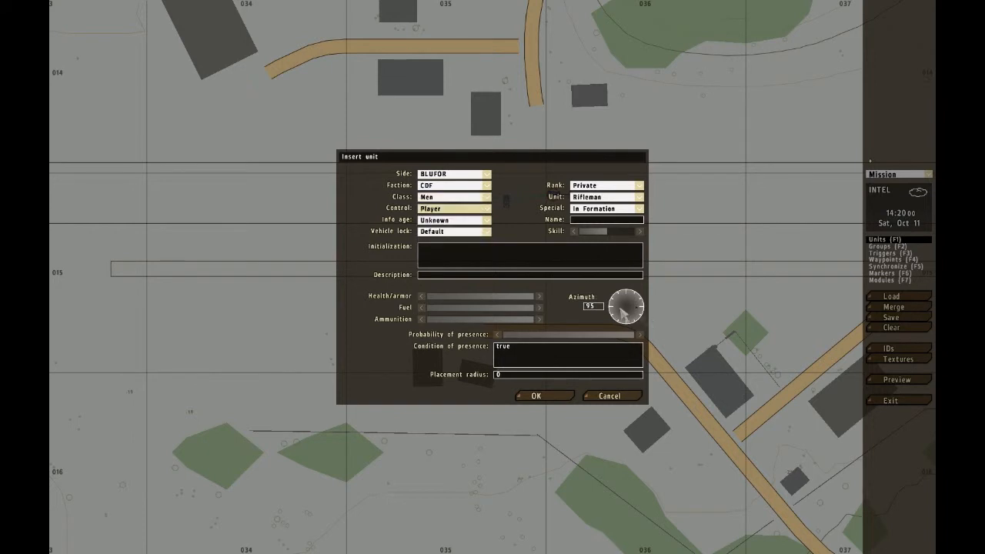
{"action": "key", "text": "Return"}
Preview the mission in third-person view as the Rifleman, watch the BMP-2, and return to the editor.
{"action": "left_click", "coordinate": [891, 381]}
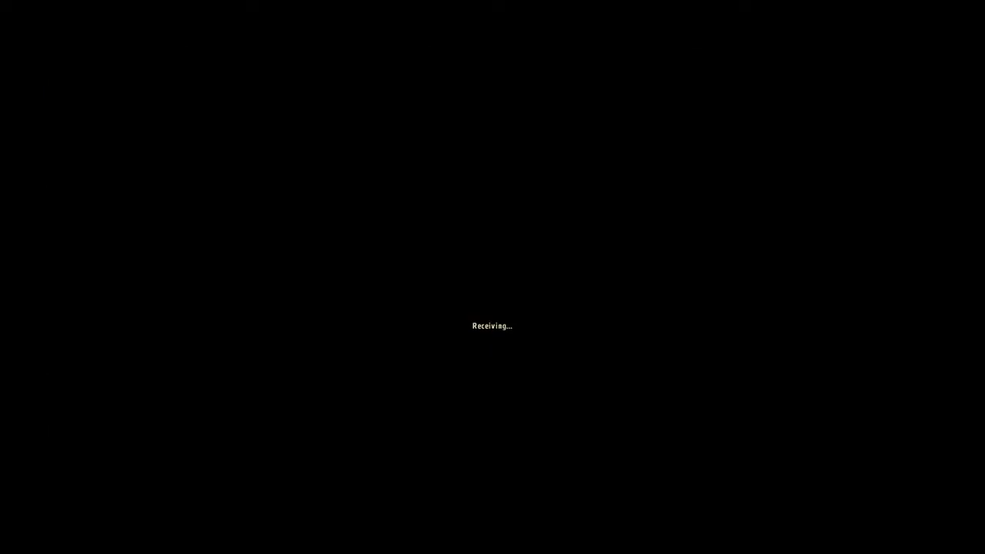
{"action": "key", "text": "KP_Enter"}
{"action": "key", "text": "d"}
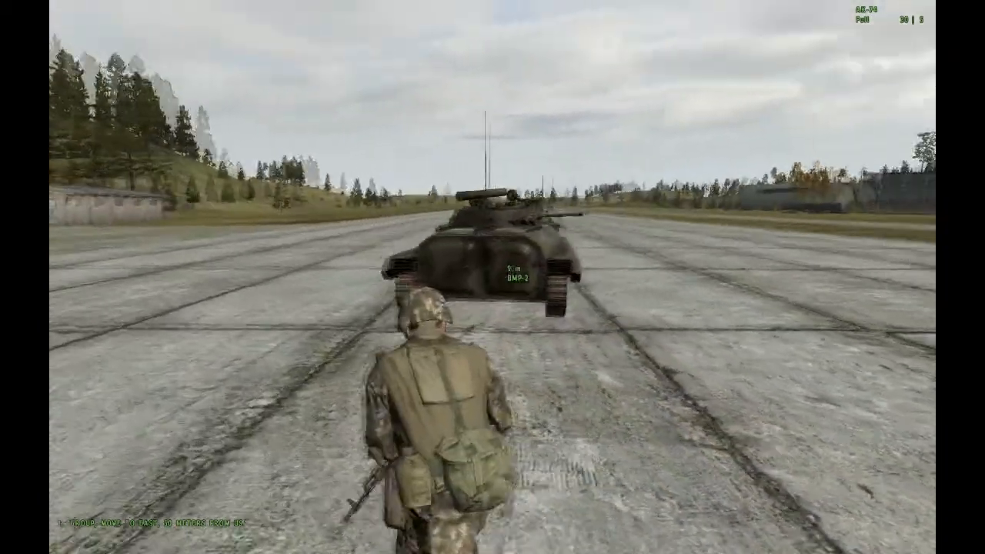
{"action": "key", "text": "Escape"}
{"action": "left_click", "coordinate": [389, 306]}
{"action": "left_click", "coordinate": [531, 270]}
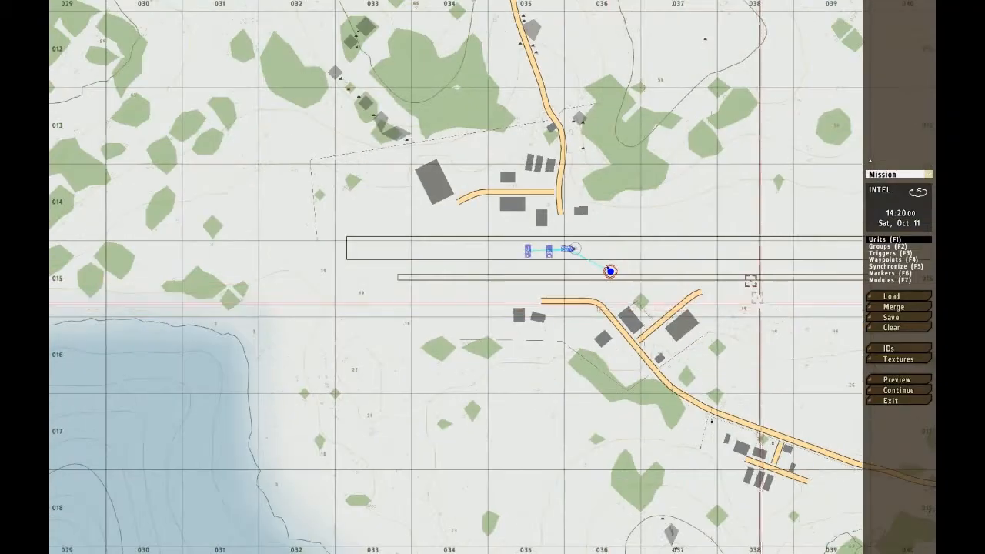
Try the player Rifleman's skill at maximum, look through the rank options, and discard the edits.
{"action": "double_click", "coordinate": [571, 250]}
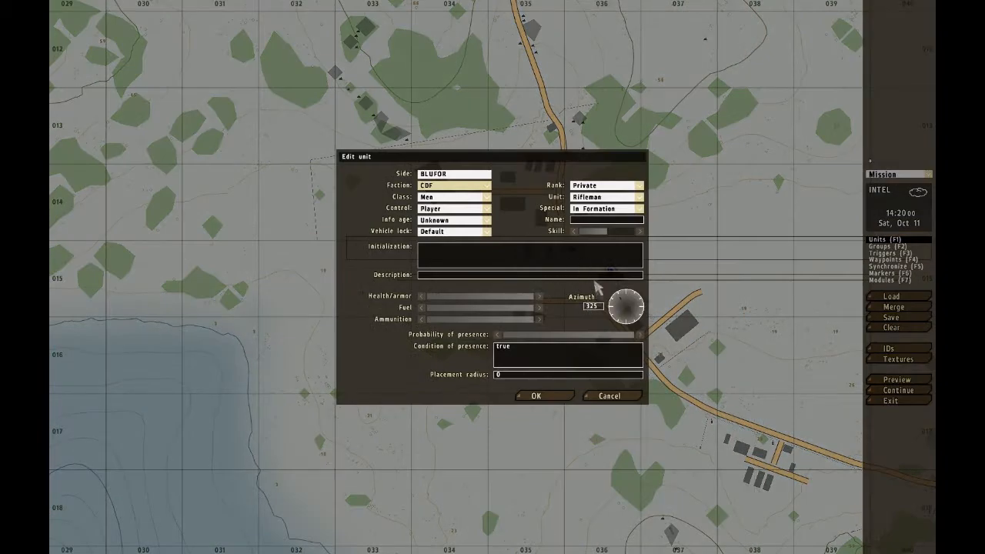
{"action": "mouse_move", "coordinate": [603, 231]}
{"action": "left_mouse_down"}
{"action": "mouse_move", "coordinate": [632, 229]}
{"action": "mouse_move", "coordinate": [604, 225]}
{"action": "left_mouse_up"}
{"action": "left_click", "coordinate": [603, 220]}
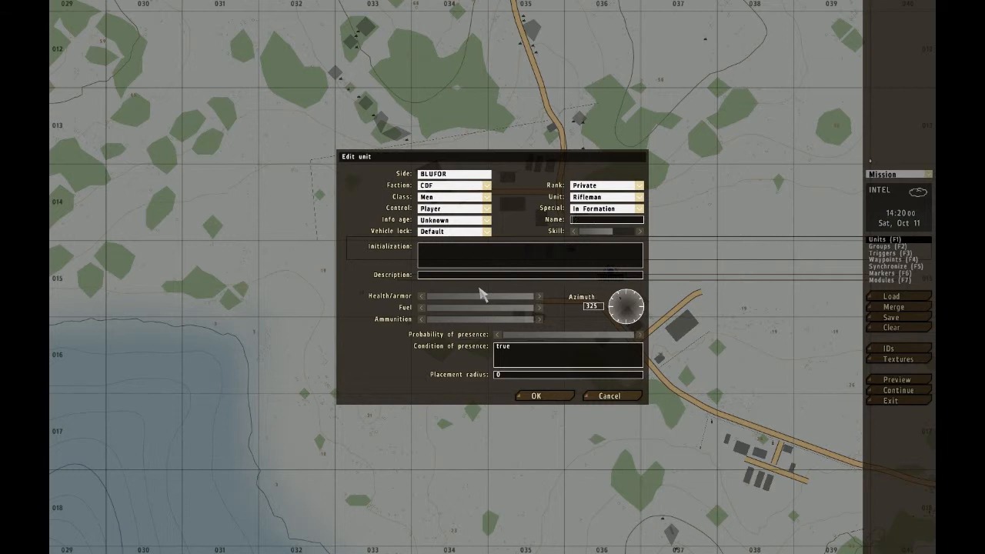
{"action": "left_click_drag", "start_coordinate": [594, 233], "coordinate": [646, 240]}
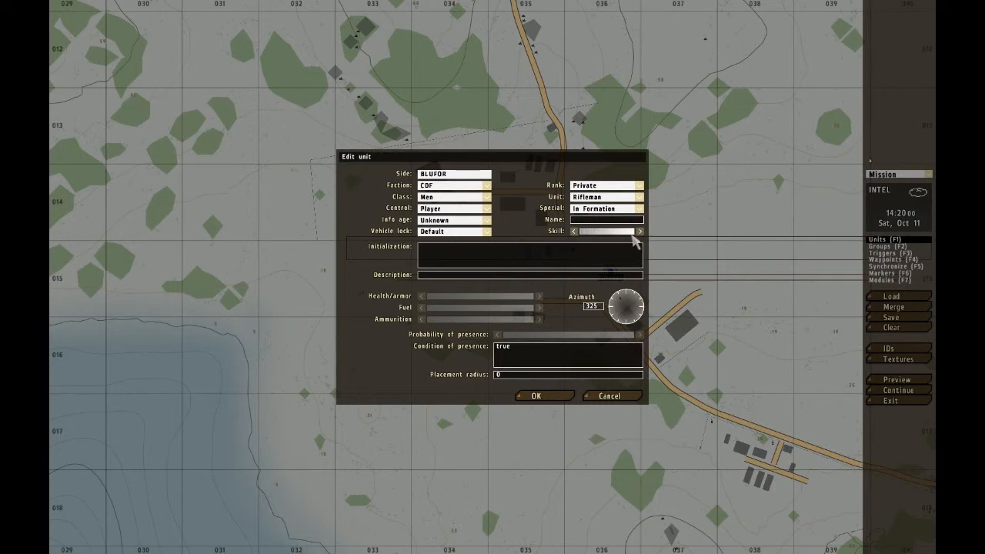
{"action": "left_click", "coordinate": [606, 188]}
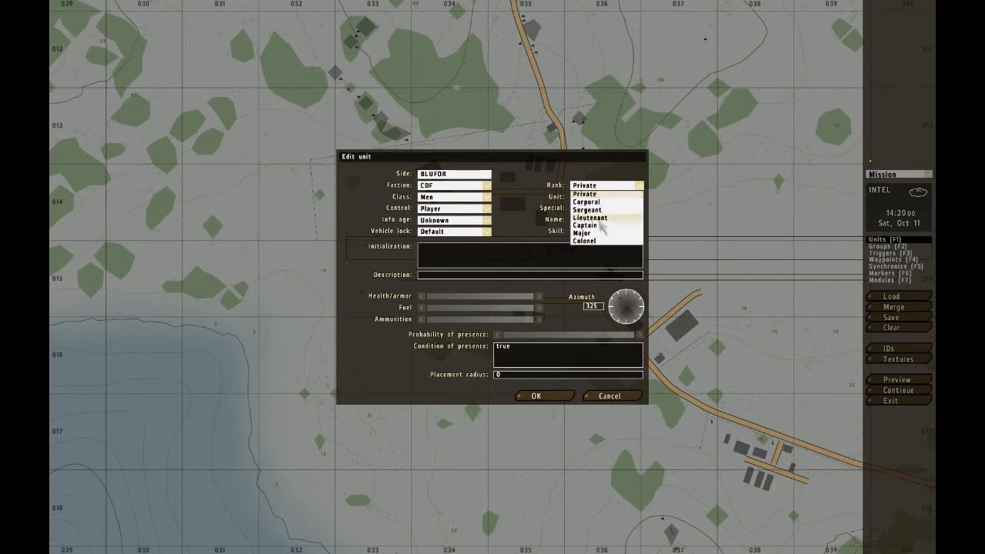
{"action": "left_click", "coordinate": [594, 194]}
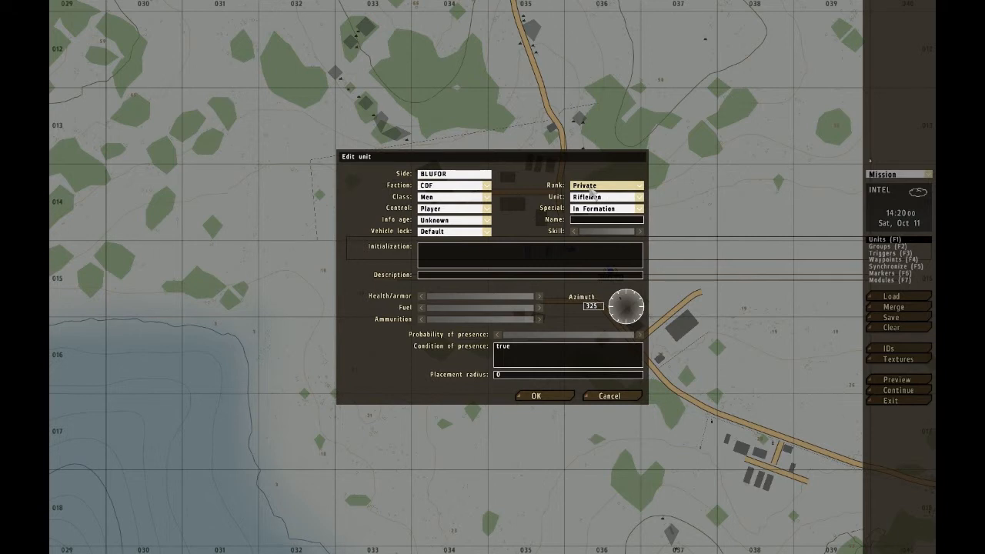
{"action": "left_click", "coordinate": [625, 393]}
Insert an OPFOR Insurgents Infantry group of the Militia kind south of the runway.
{"action": "key", "text": "F2"}
{"action": "double_click", "coordinate": [496, 247]}
{"action": "left_click", "coordinate": [497, 248]}
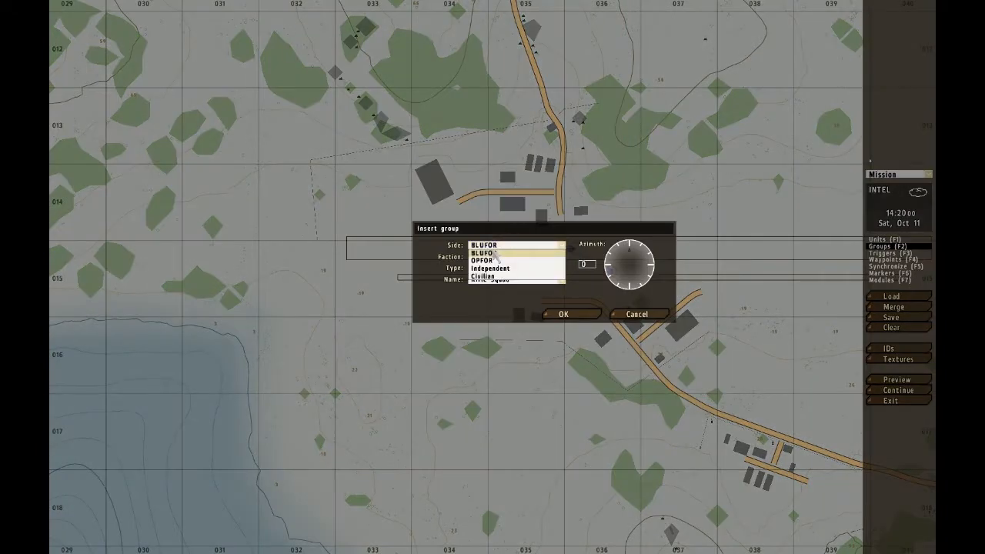
{"action": "left_click", "coordinate": [499, 258]}
{"action": "left_click", "coordinate": [500, 247]}
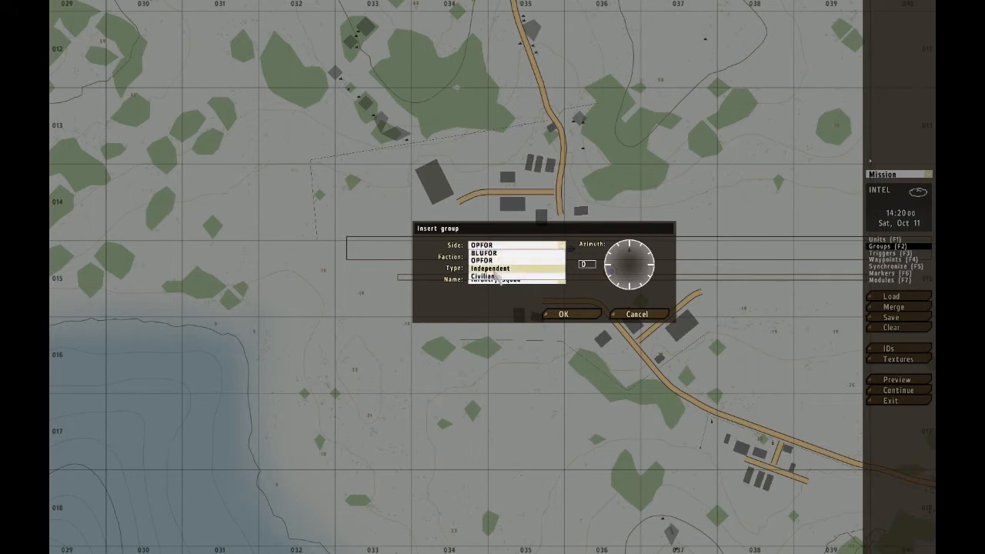
{"action": "left_click", "coordinate": [498, 260]}
{"action": "left_click", "coordinate": [497, 258]}
{"action": "left_click", "coordinate": [498, 272]}
{"action": "left_click", "coordinate": [497, 267]}
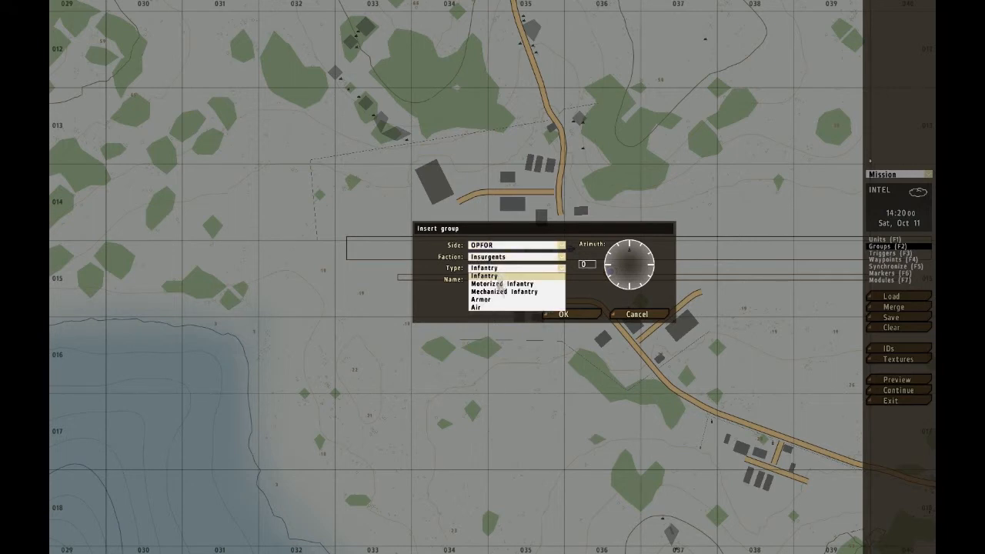
{"action": "left_click", "coordinate": [497, 276]}
{"action": "left_click", "coordinate": [498, 279]}
{"action": "left_click", "coordinate": [481, 327]}
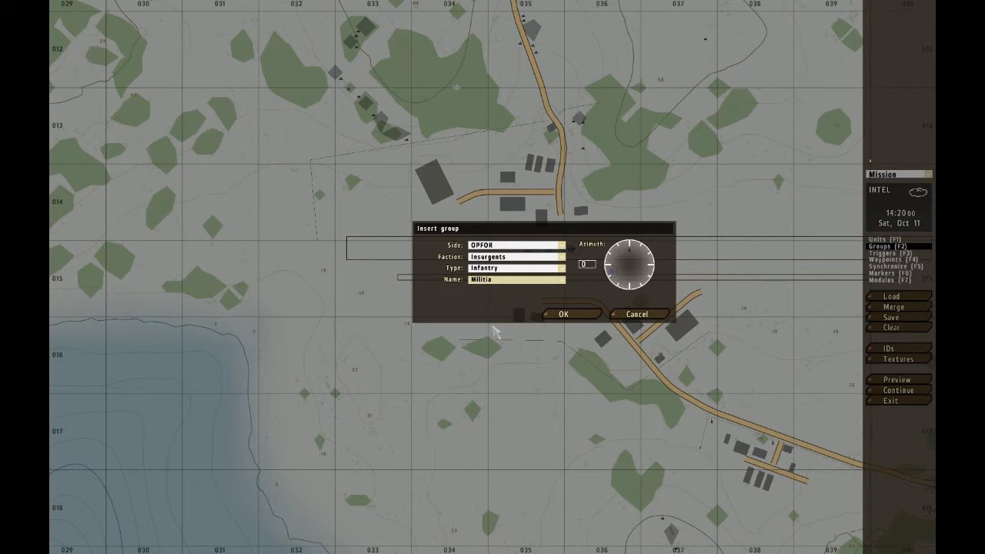
{"action": "left_click", "coordinate": [564, 313]}
Set the rank of the Militia group's leader to Colonel.
{"action": "double_click", "coordinate": [507, 366]}
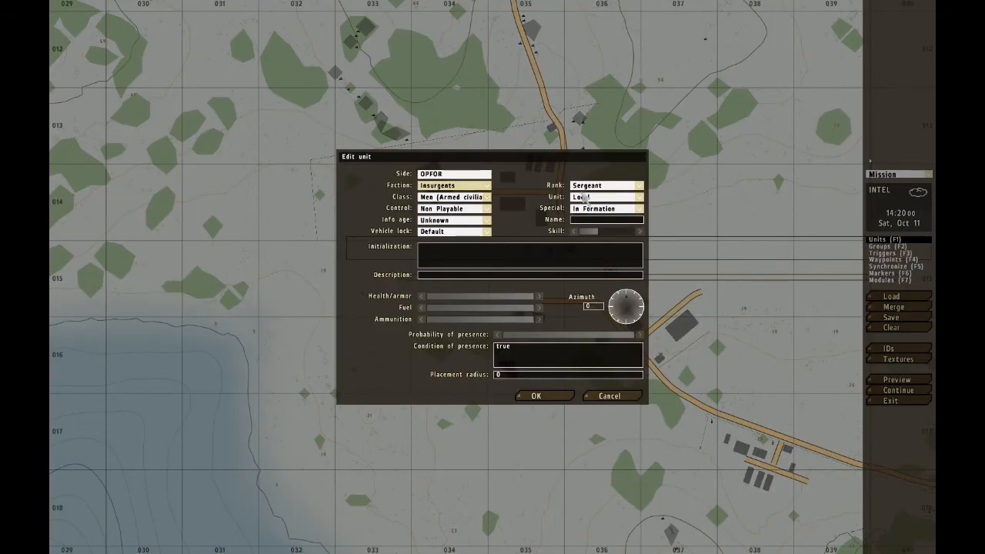
{"action": "left_click", "coordinate": [590, 187]}
{"action": "left_click", "coordinate": [606, 242]}
{"action": "left_click", "coordinate": [537, 395]}
{"action": "scroll", "coordinate": [509, 370], "scroll_direction": "up", "scroll_amount": 5}
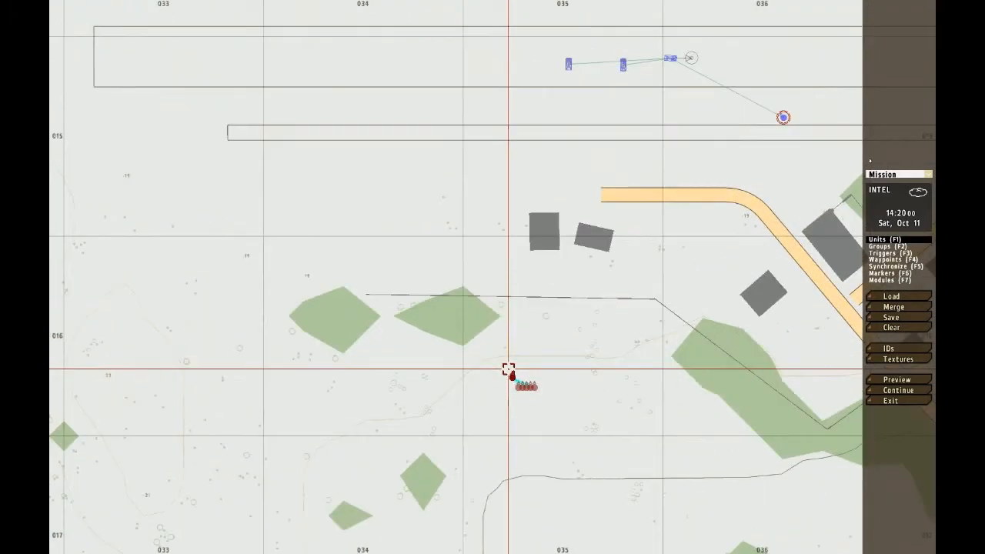
{"action": "scroll", "coordinate": [539, 362], "scroll_direction": "down", "scroll_amount": 2}
{"action": "scroll", "coordinate": [769, 277], "scroll_direction": "down", "scroll_amount": 2}
{"action": "scroll", "coordinate": [646, 340], "scroll_direction": "down", "scroll_amount": 2}
{"action": "right_click_drag", "start_coordinate": [646, 342], "coordinate": [585, 469]}
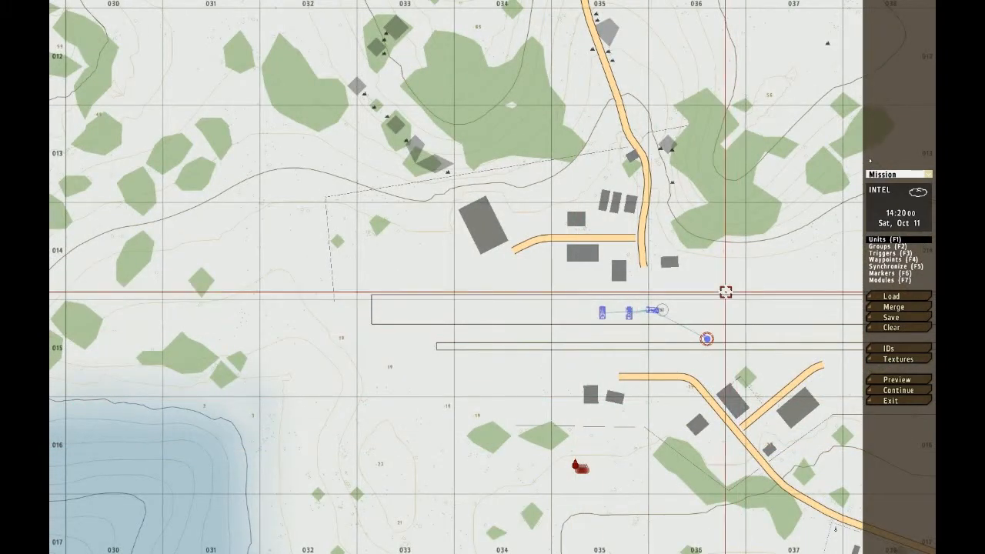